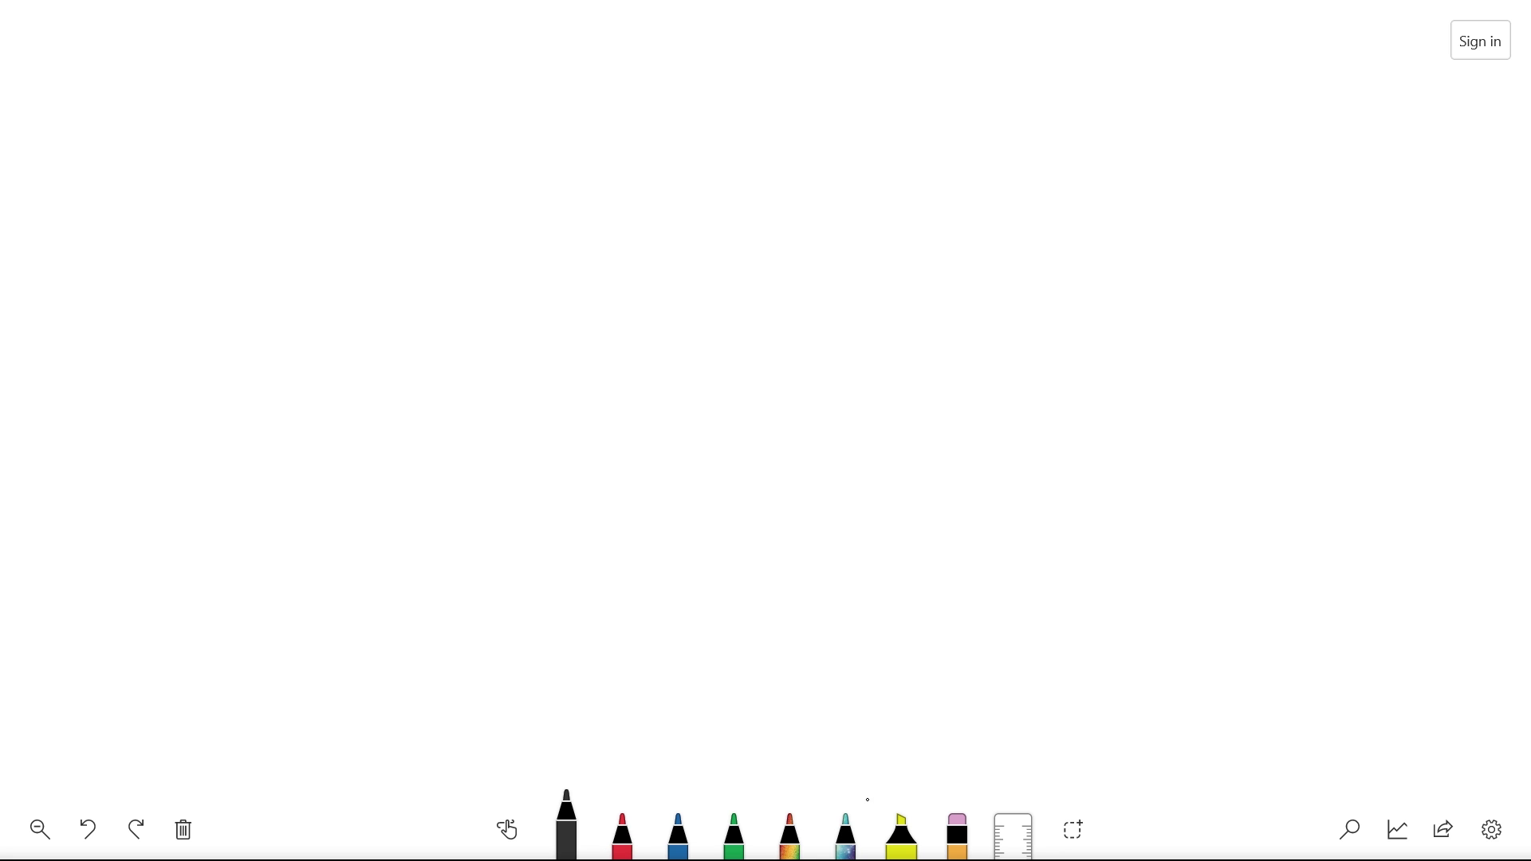
Step: Display the ruler on the blank canvas and hide it again
click(1013, 834)
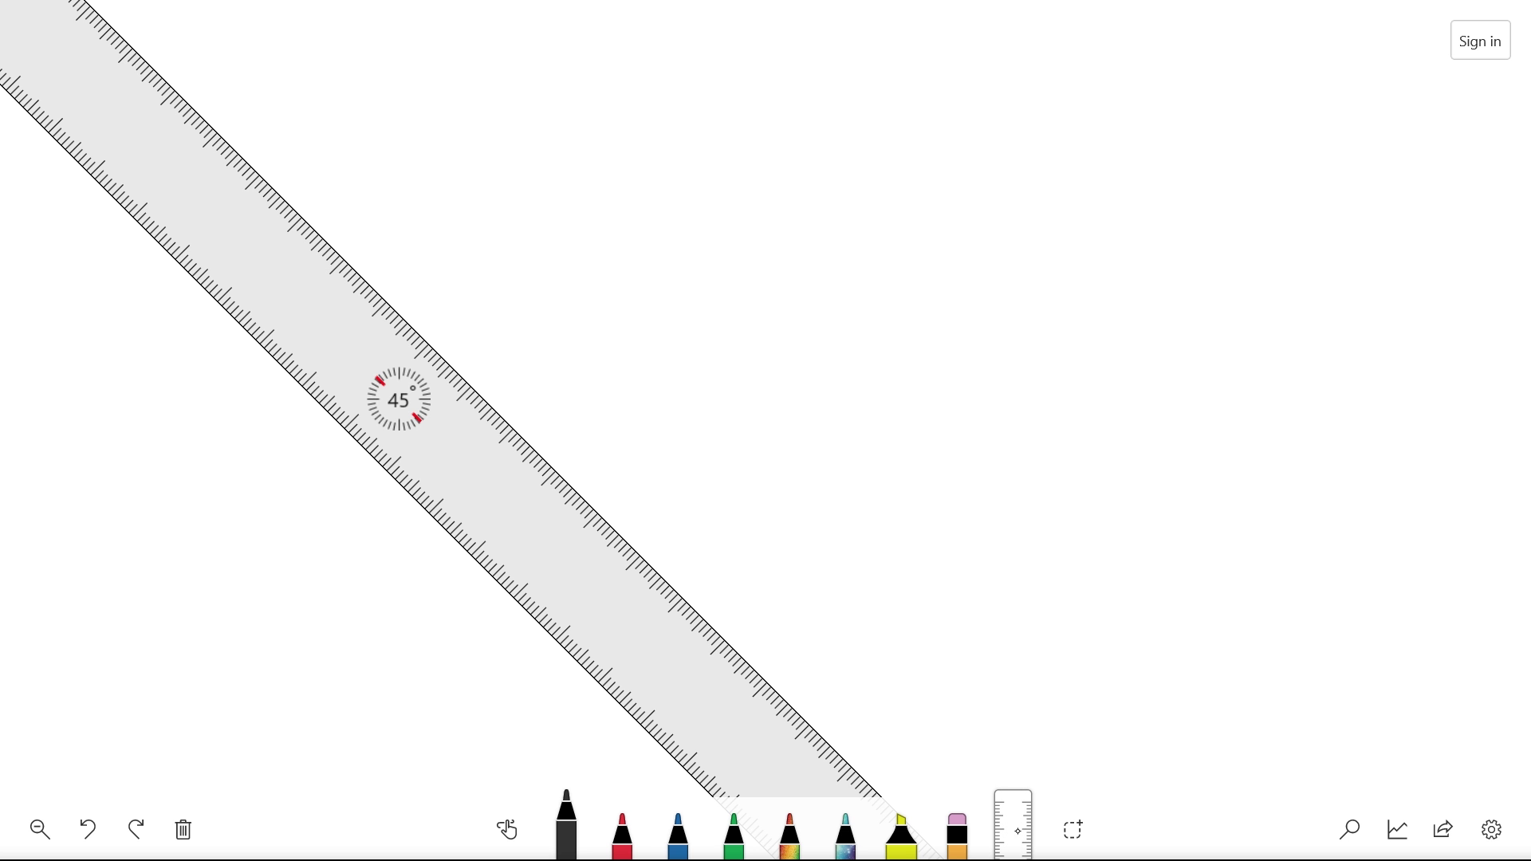
click(1013, 833)
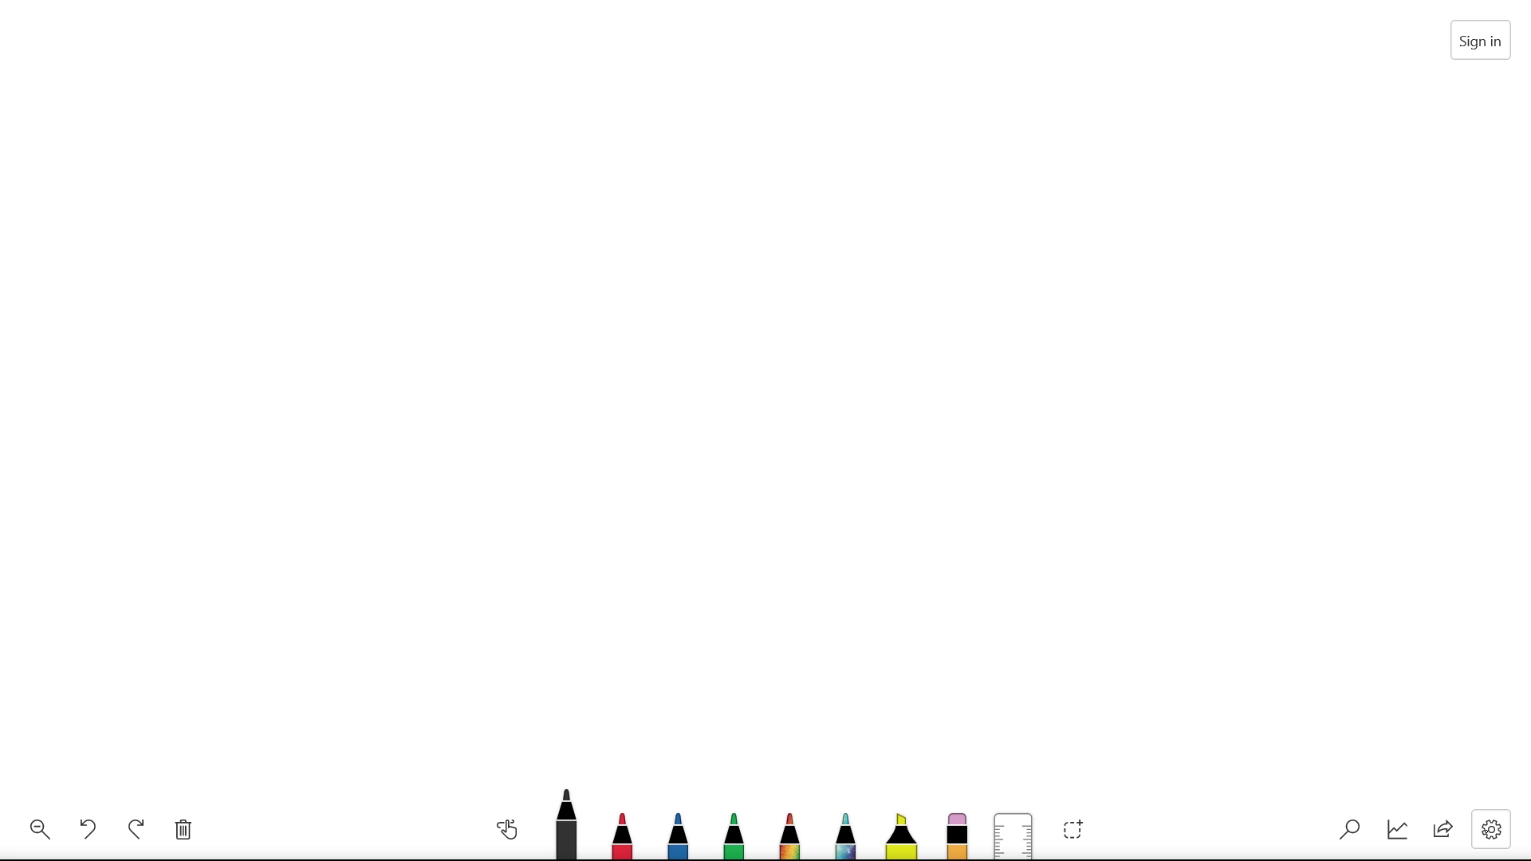
Step: Turn off the Ink to Table option in the settings
click(1492, 829)
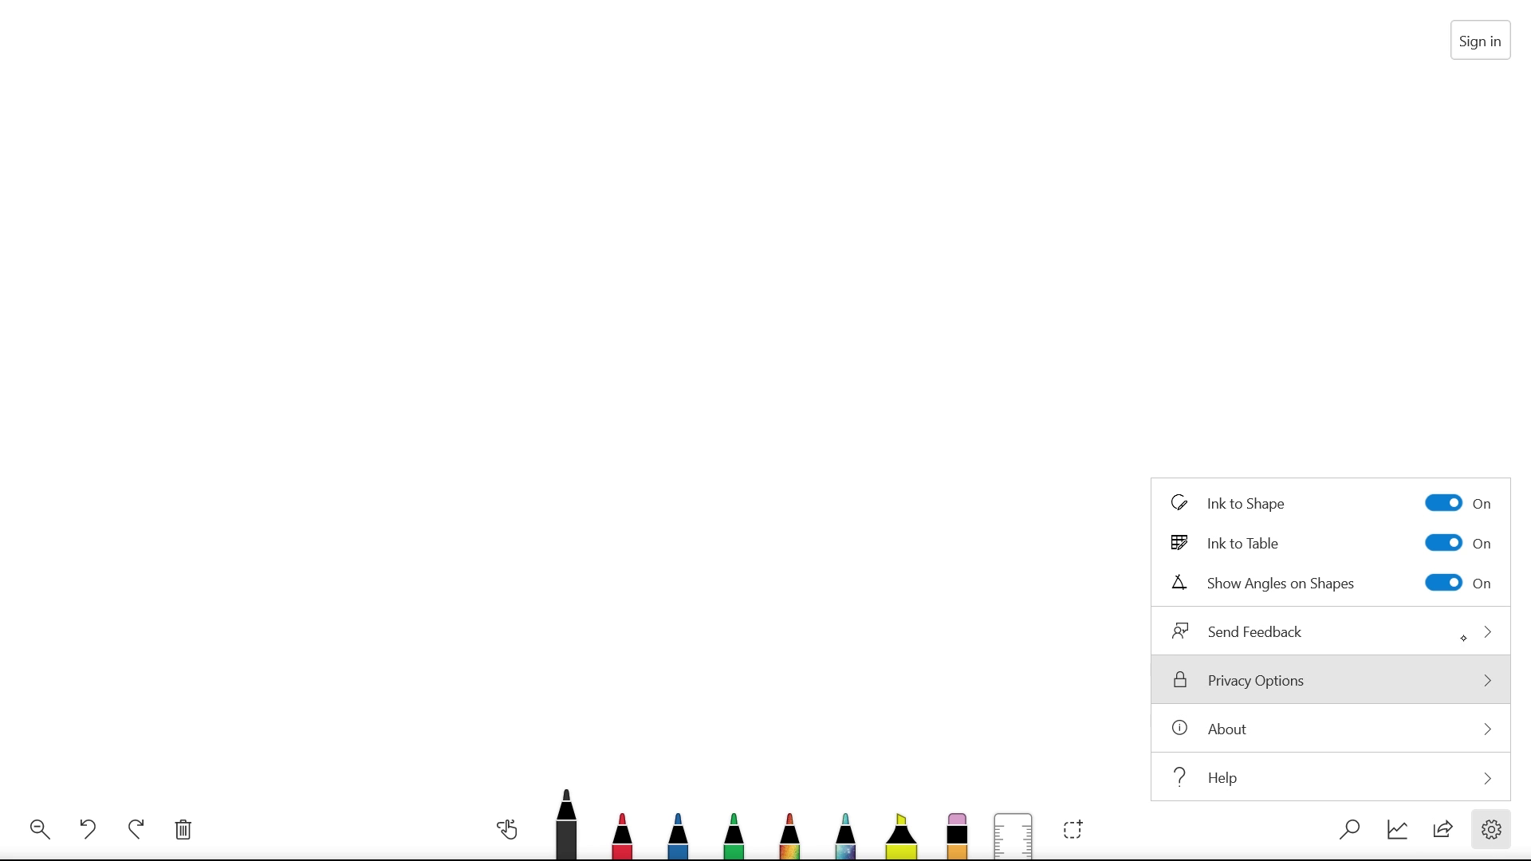
click(1443, 543)
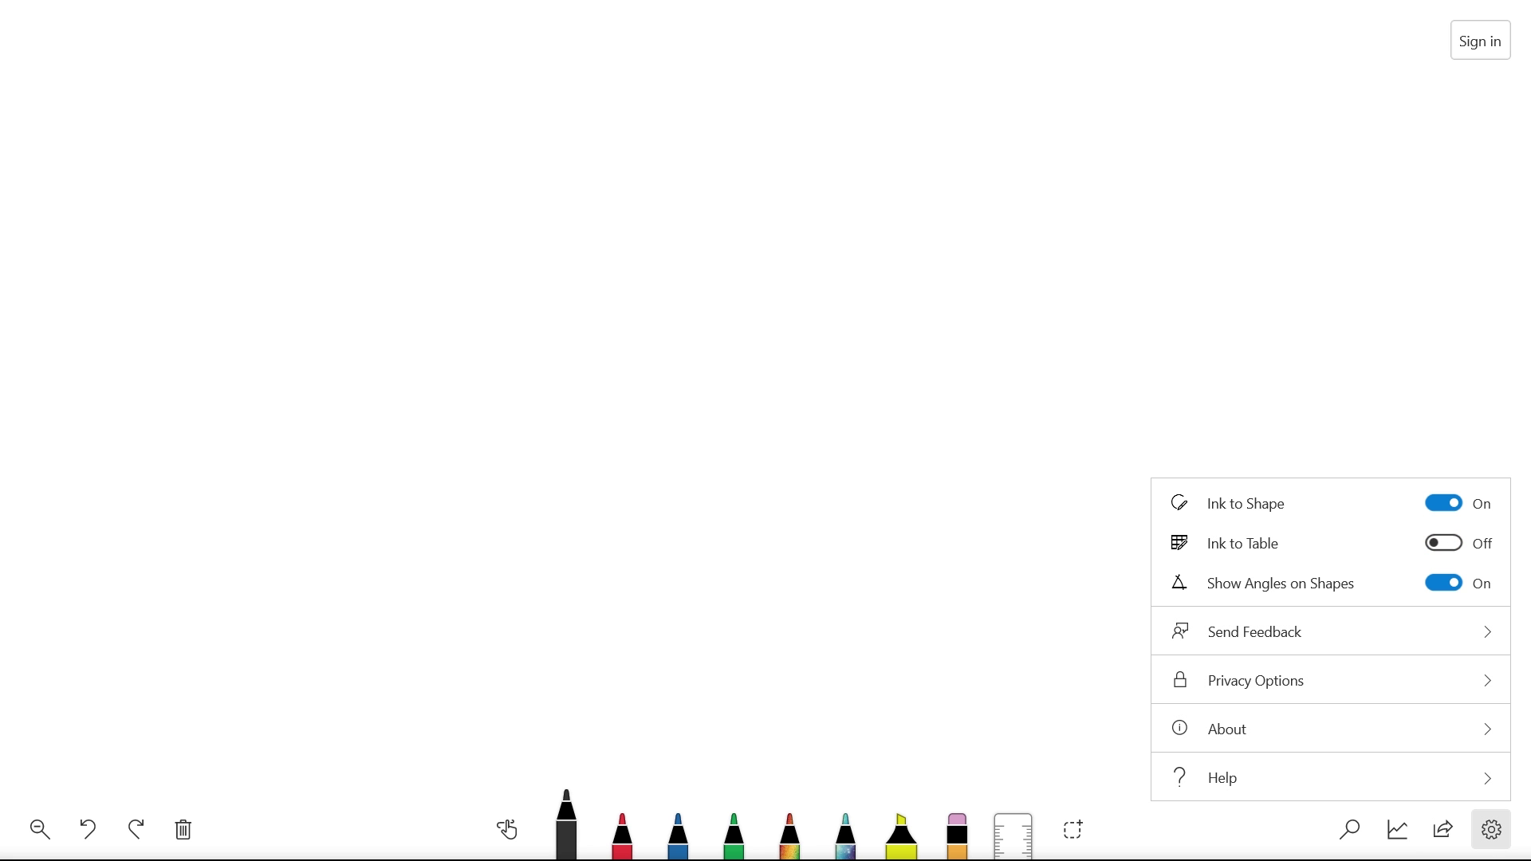
click(1492, 830)
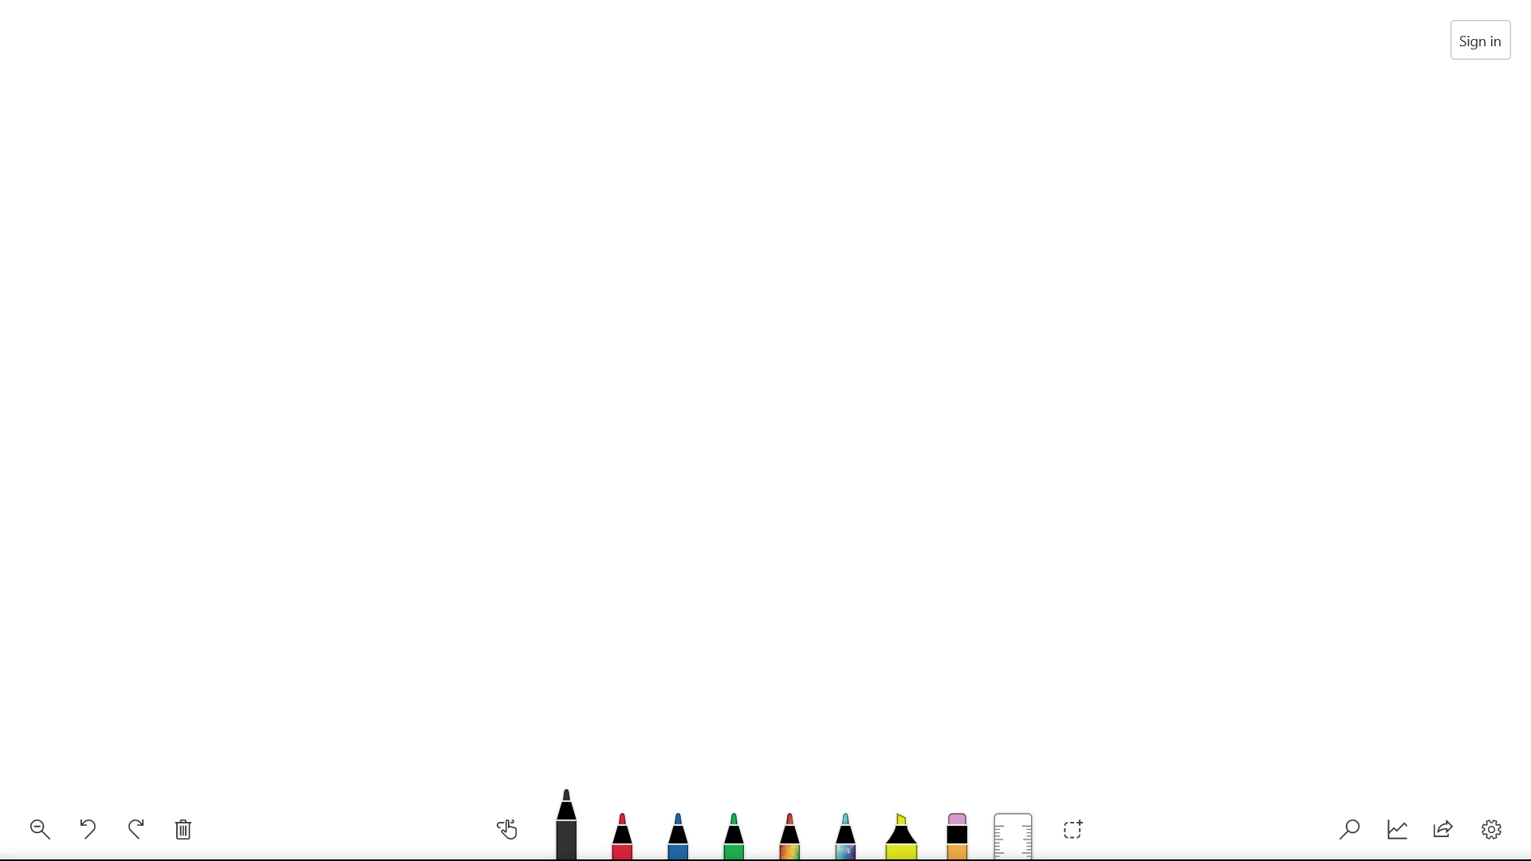
Step: Handwrite "Hello this is ink" with the black pen and clear the canvas
click(678, 833)
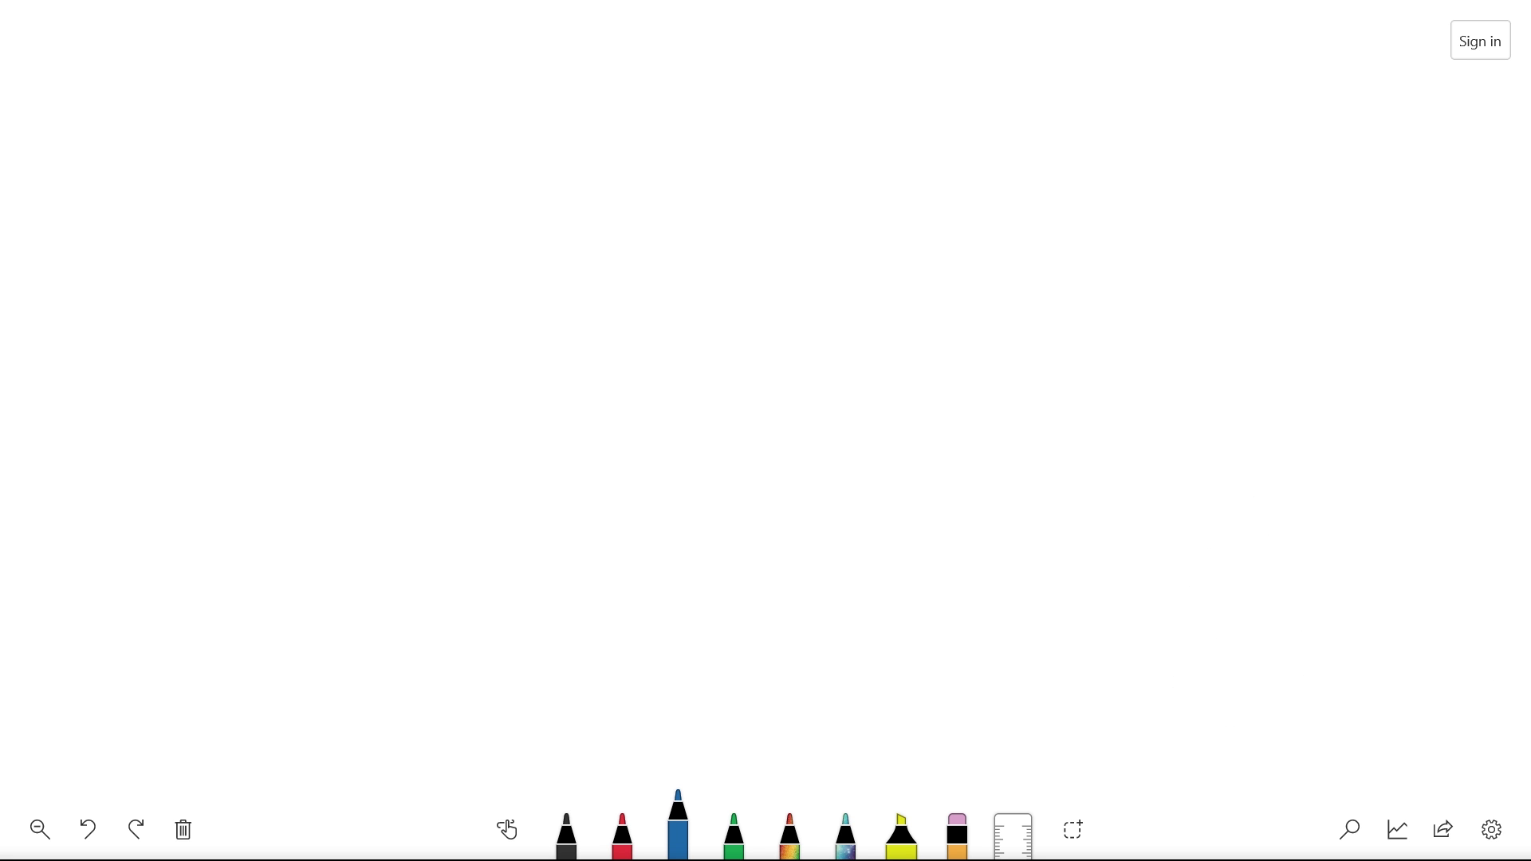
click(566, 834)
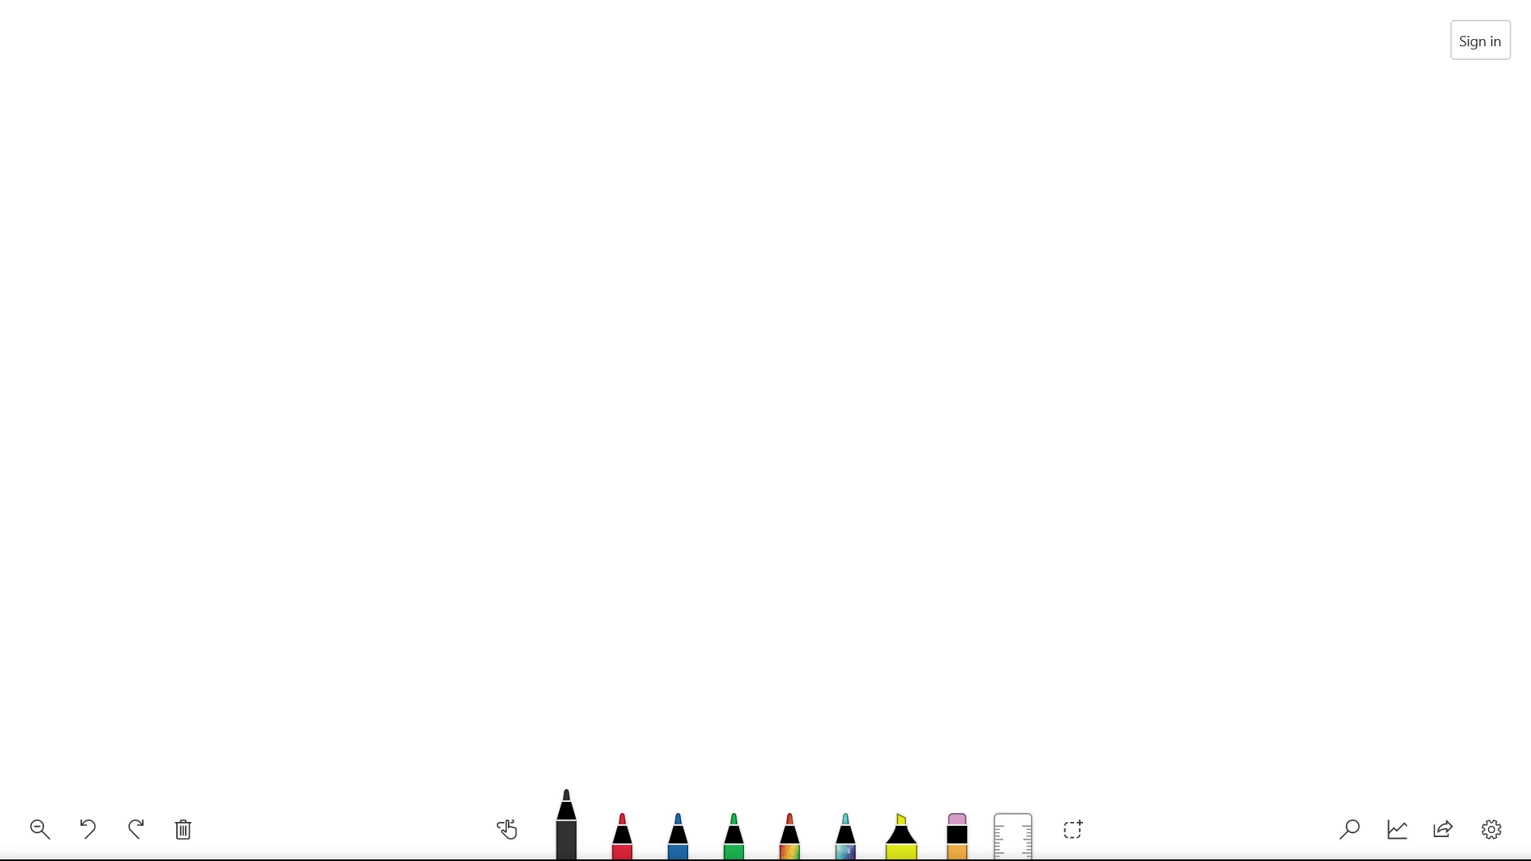
drag(479, 215, 496, 369)
mouse_move(485, 303)
mouse_down()
mouse_move(527, 200)
mouse_move(619, 301)
mouse_up()
drag(616, 160, 646, 271)
drag(647, 142, 674, 255)
drag(662, 195, 688, 169)
mouse_move(494, 402)
mouse_down()
mouse_move(501, 439)
mouse_move(631, 454)
mouse_move(641, 439)
mouse_up()
drag(612, 375, 627, 389)
drag(654, 380, 661, 422)
drag(739, 344, 751, 374)
drag(729, 321, 747, 327)
drag(769, 316, 762, 380)
mouse_move(879, 263)
mouse_down()
mouse_move(911, 333)
mouse_move(988, 225)
mouse_move(1034, 259)
mouse_up()
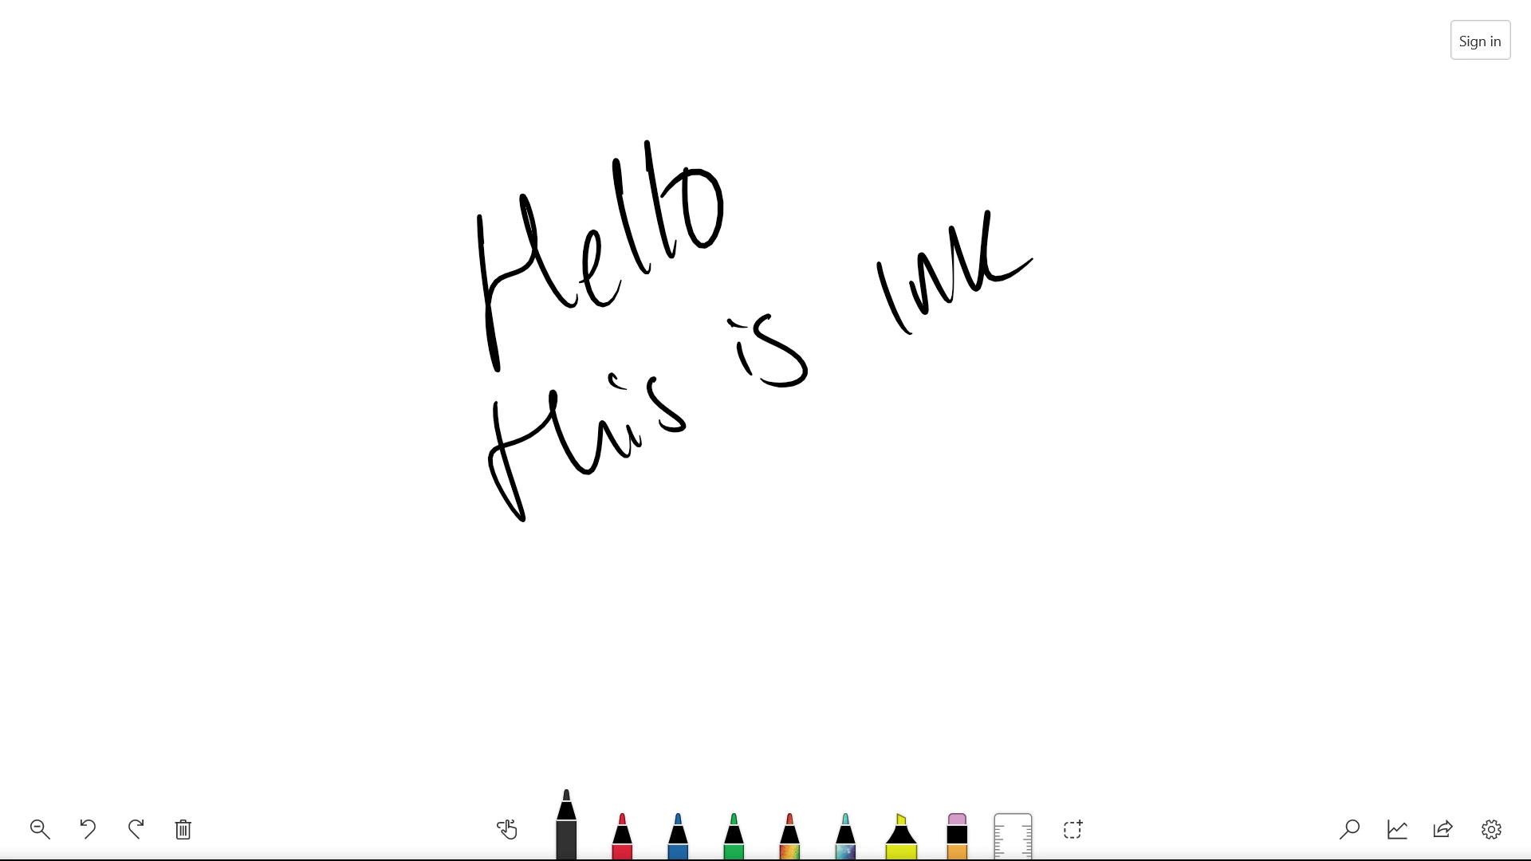
click(182, 830)
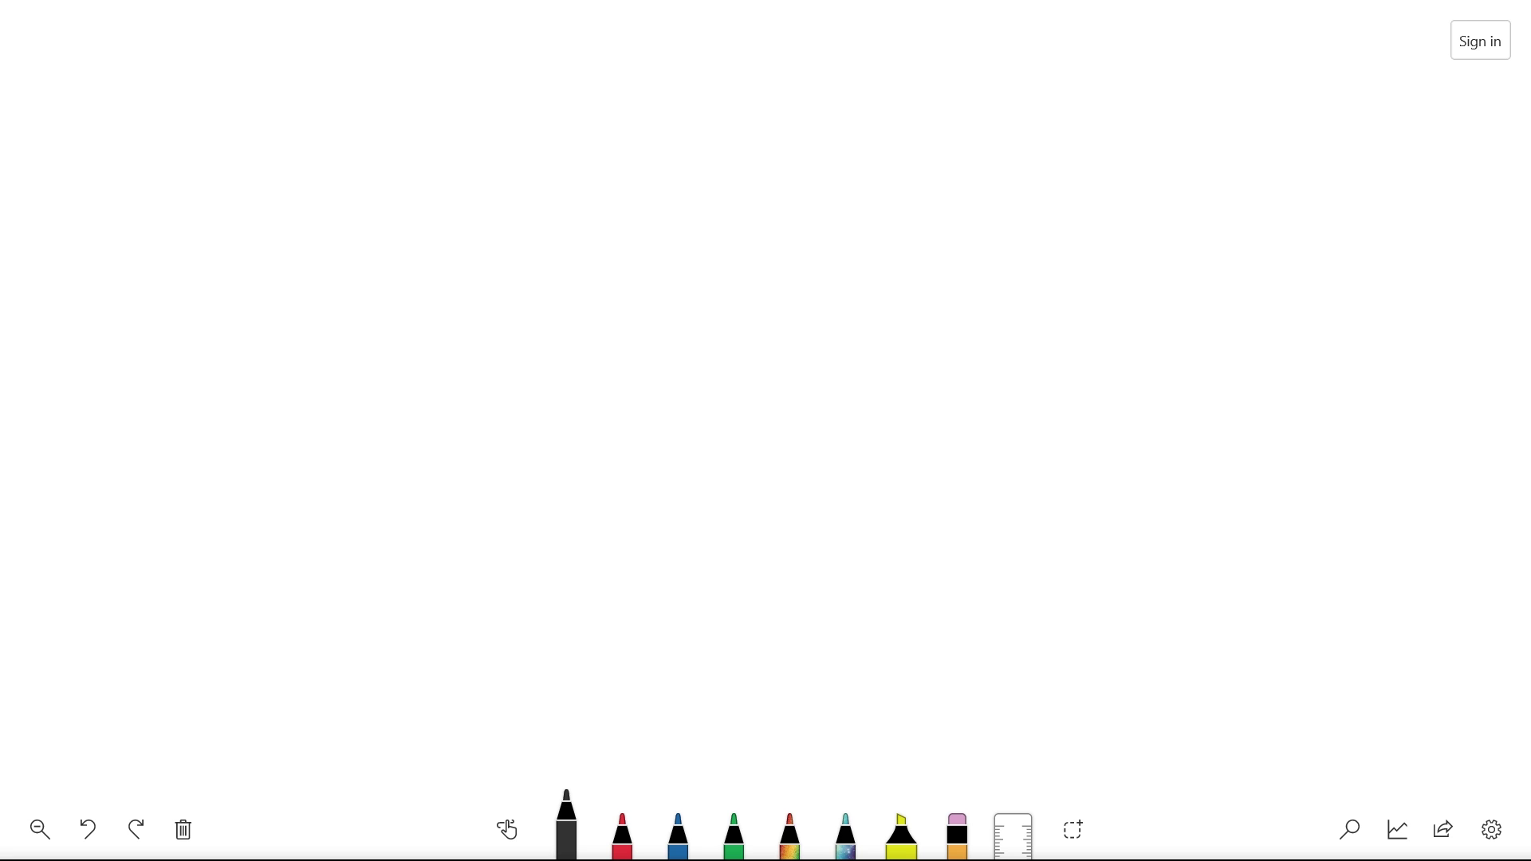
Step: Draw a straight horizontal black line along the ruler rotated to 0° and undo the line
click(1013, 836)
drag(398, 400, 613, 391)
scroll(612, 391, up, 4)
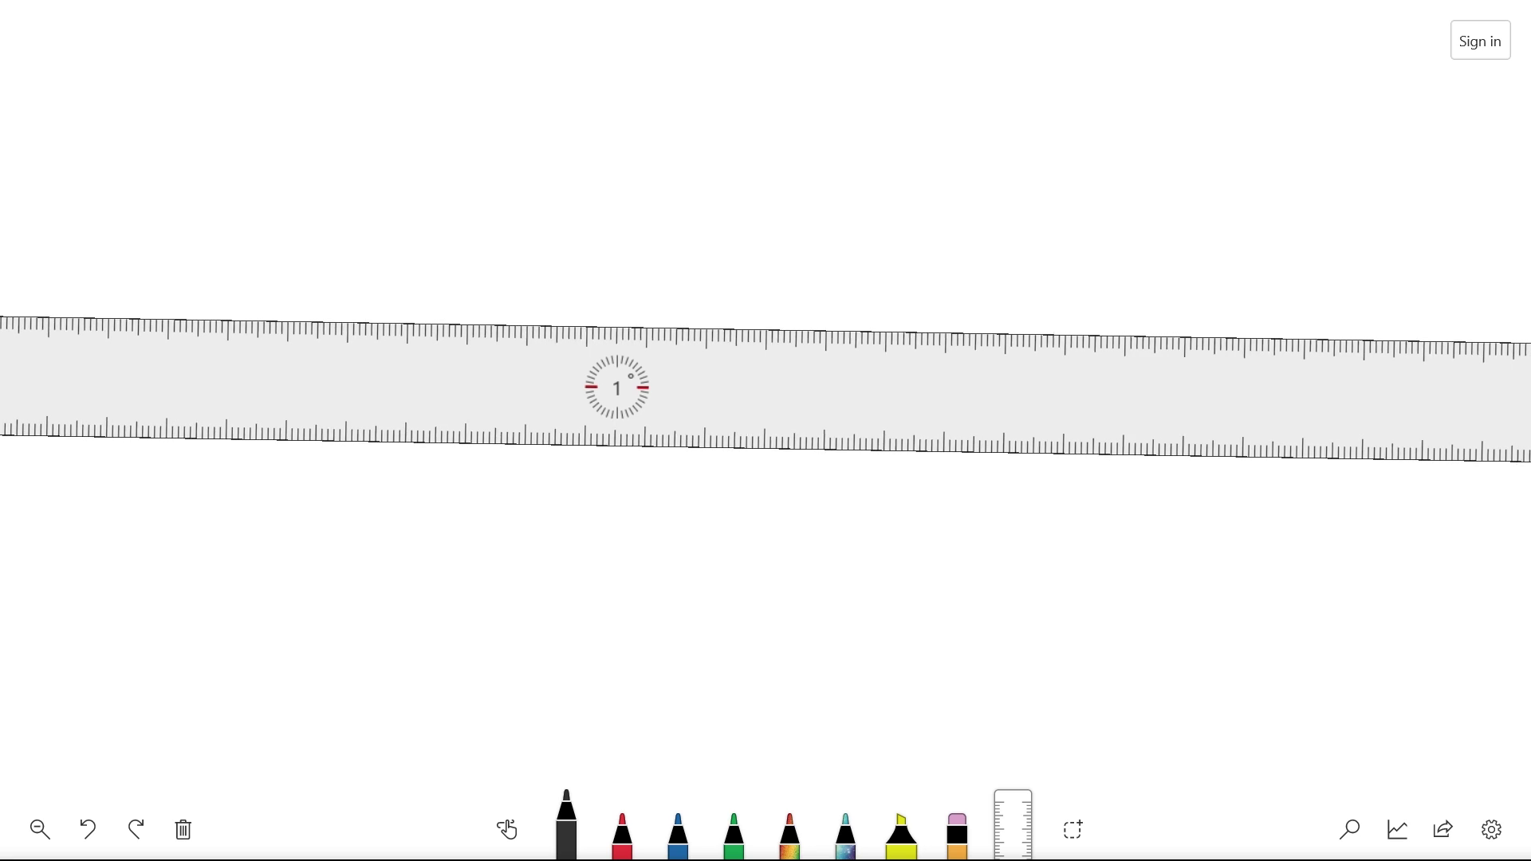
drag(258, 325, 1205, 324)
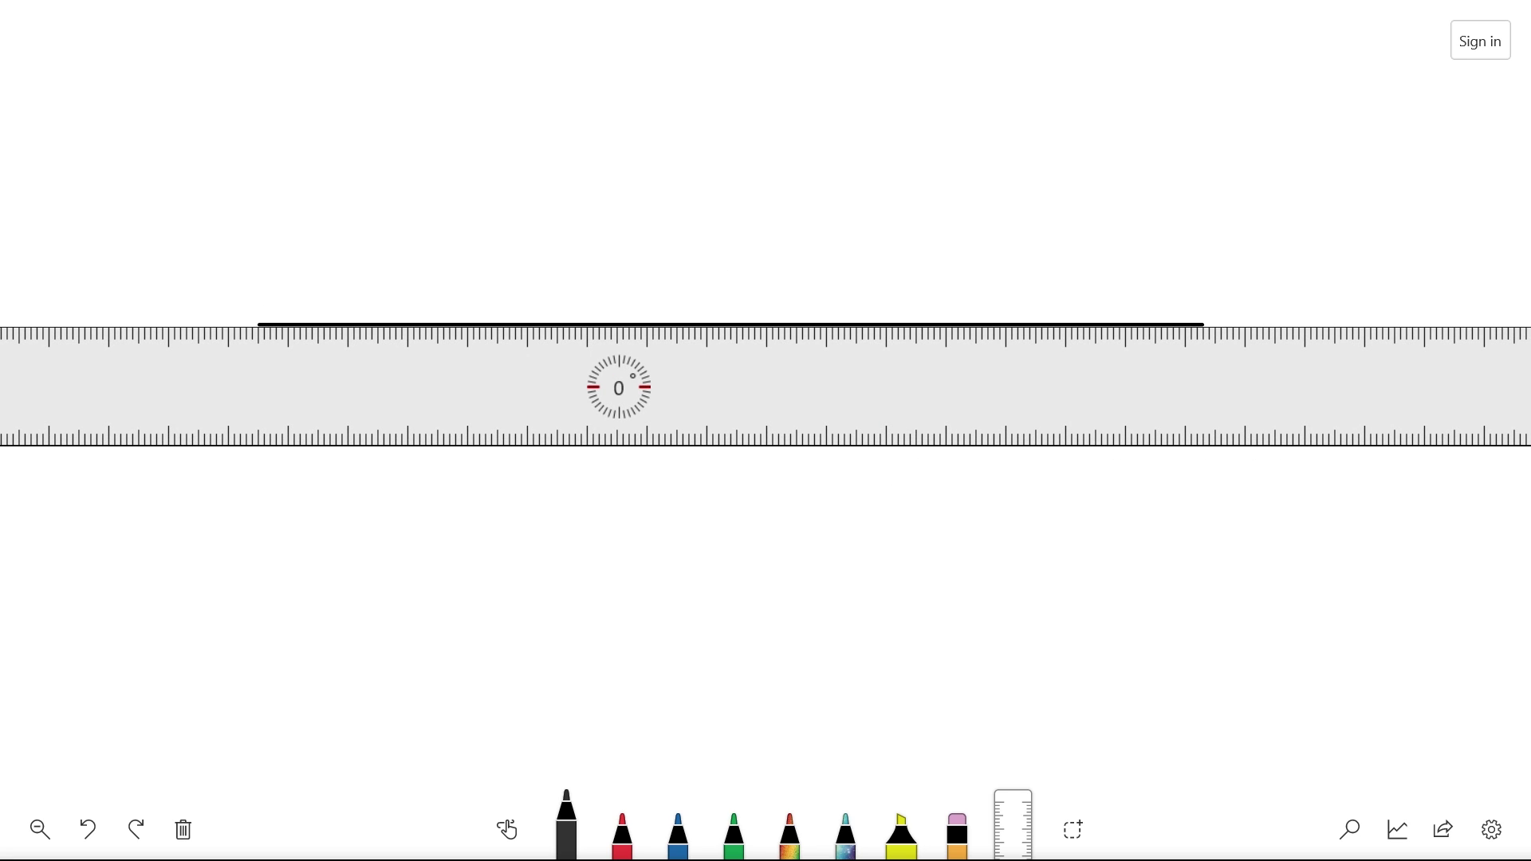
click(1013, 829)
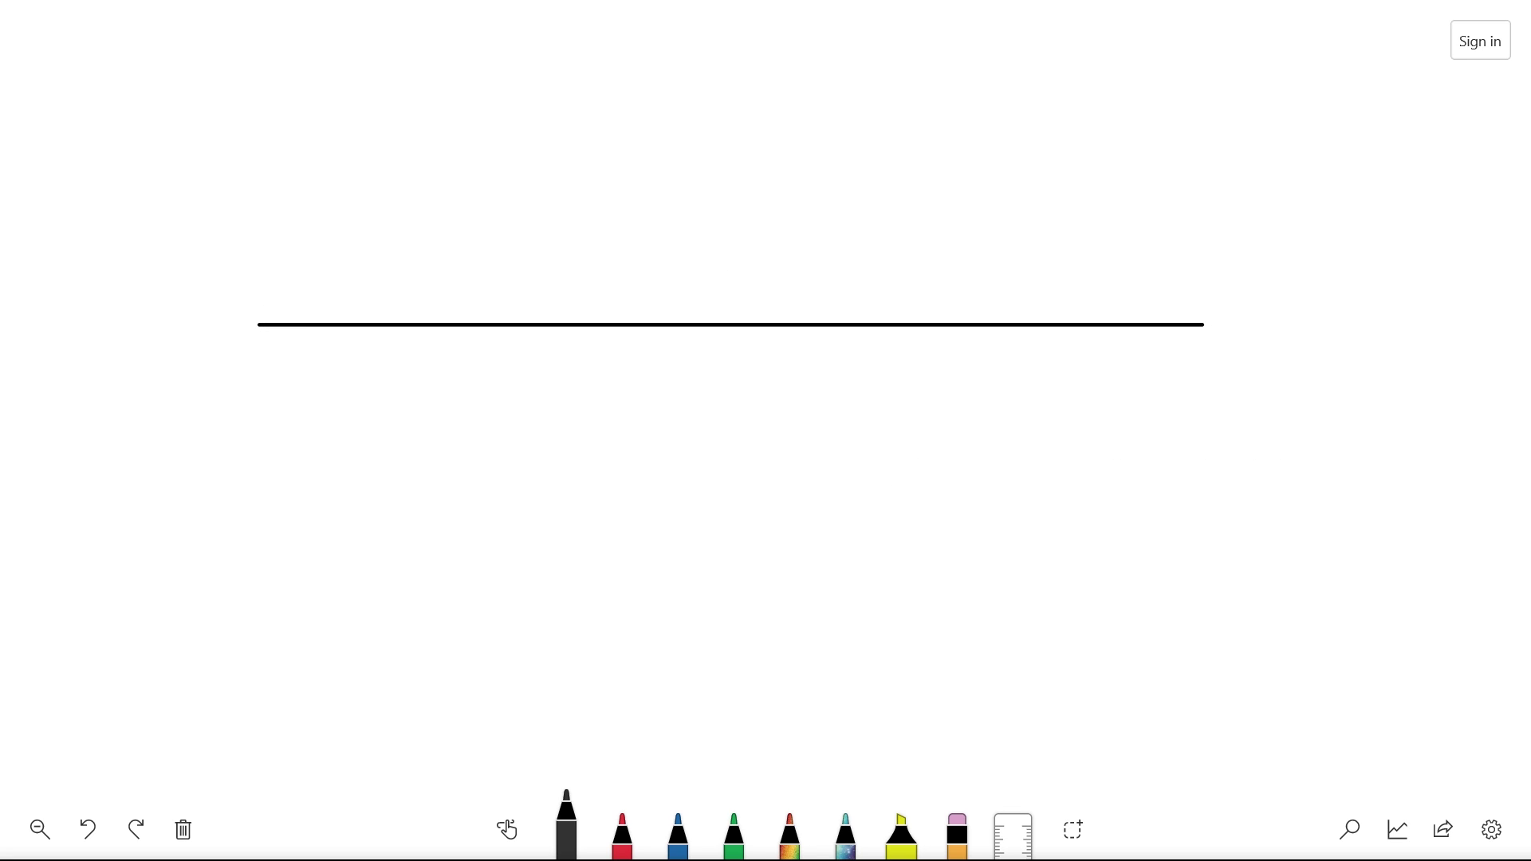
key(ctrl+z)
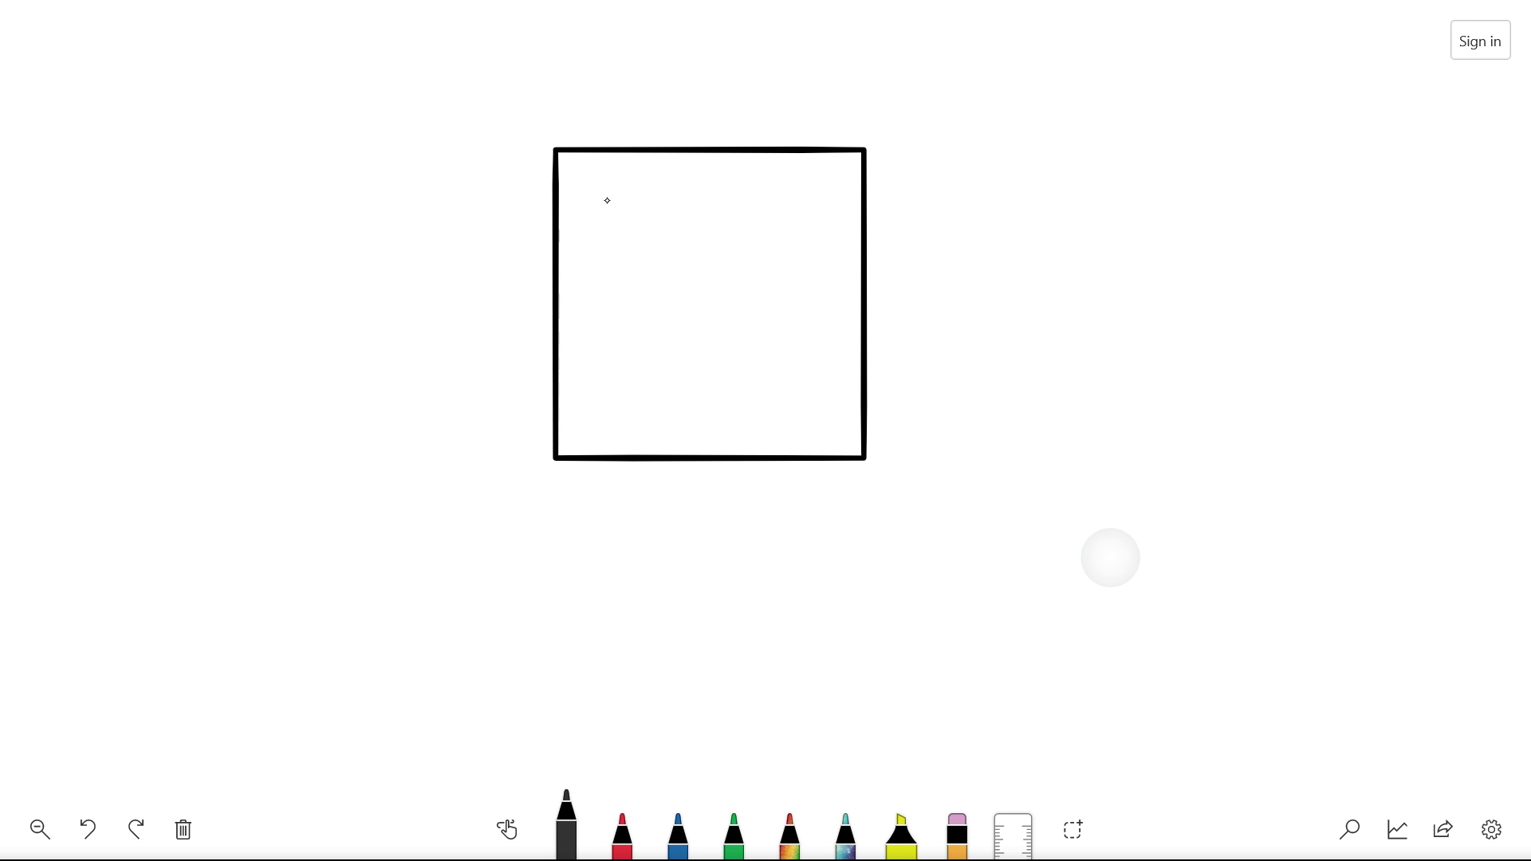
Step: Reshape the square into an irregular quadrilateral by moving its upper-right, lower-right and upper-left corners
drag(595, 136, 558, 198)
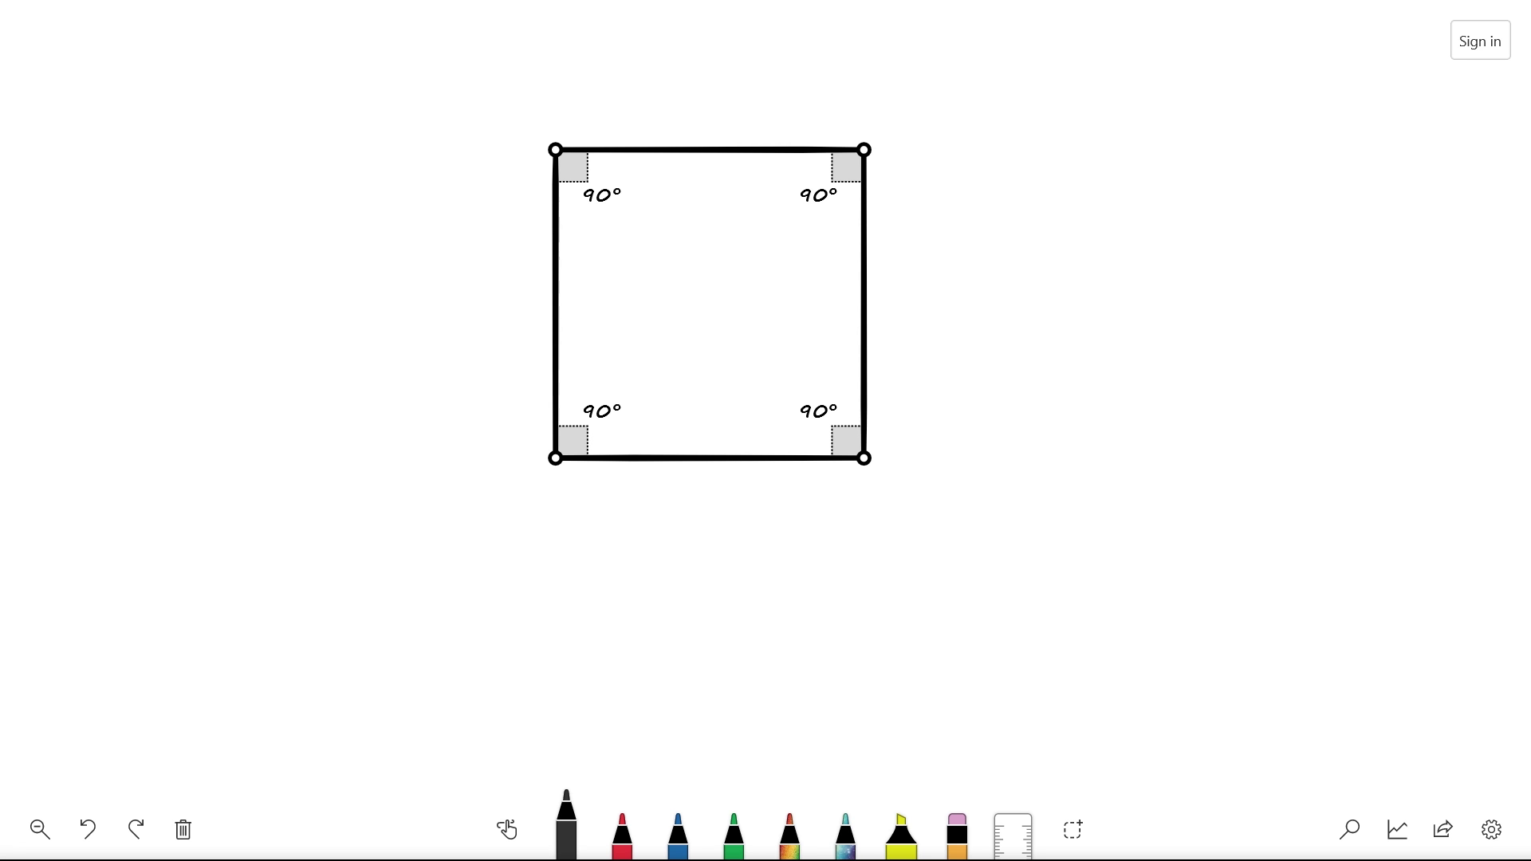
drag(864, 150, 892, 206)
drag(866, 458, 954, 416)
drag(556, 150, 493, 172)
click(1127, 745)
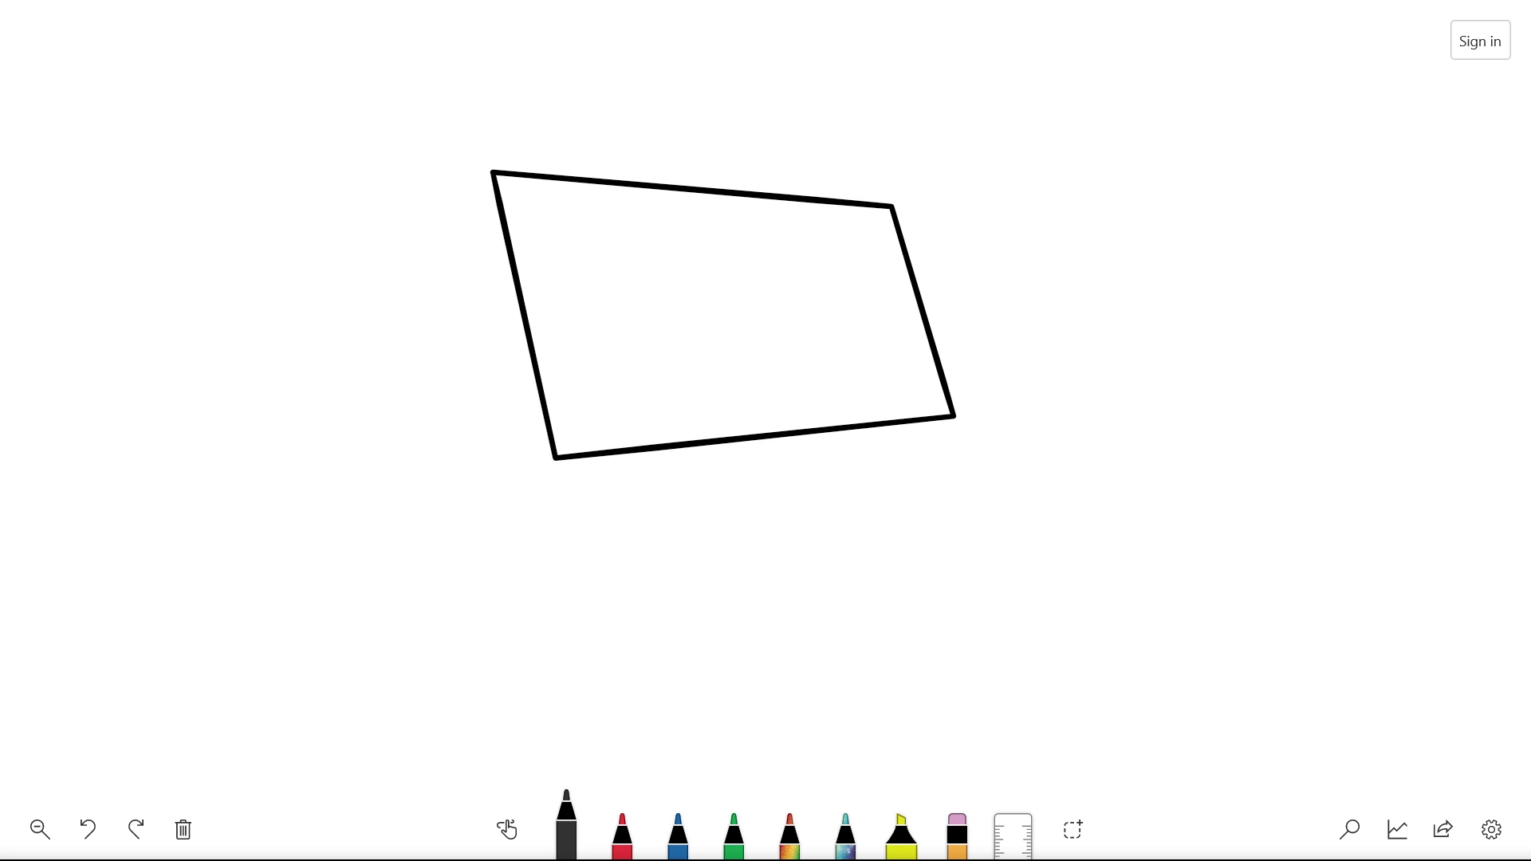
Step: Draw a triangle to the right of the quadrilateral and move its lower-left corner inward to make a 90° angle there
scroll(722, 314, right, 5)
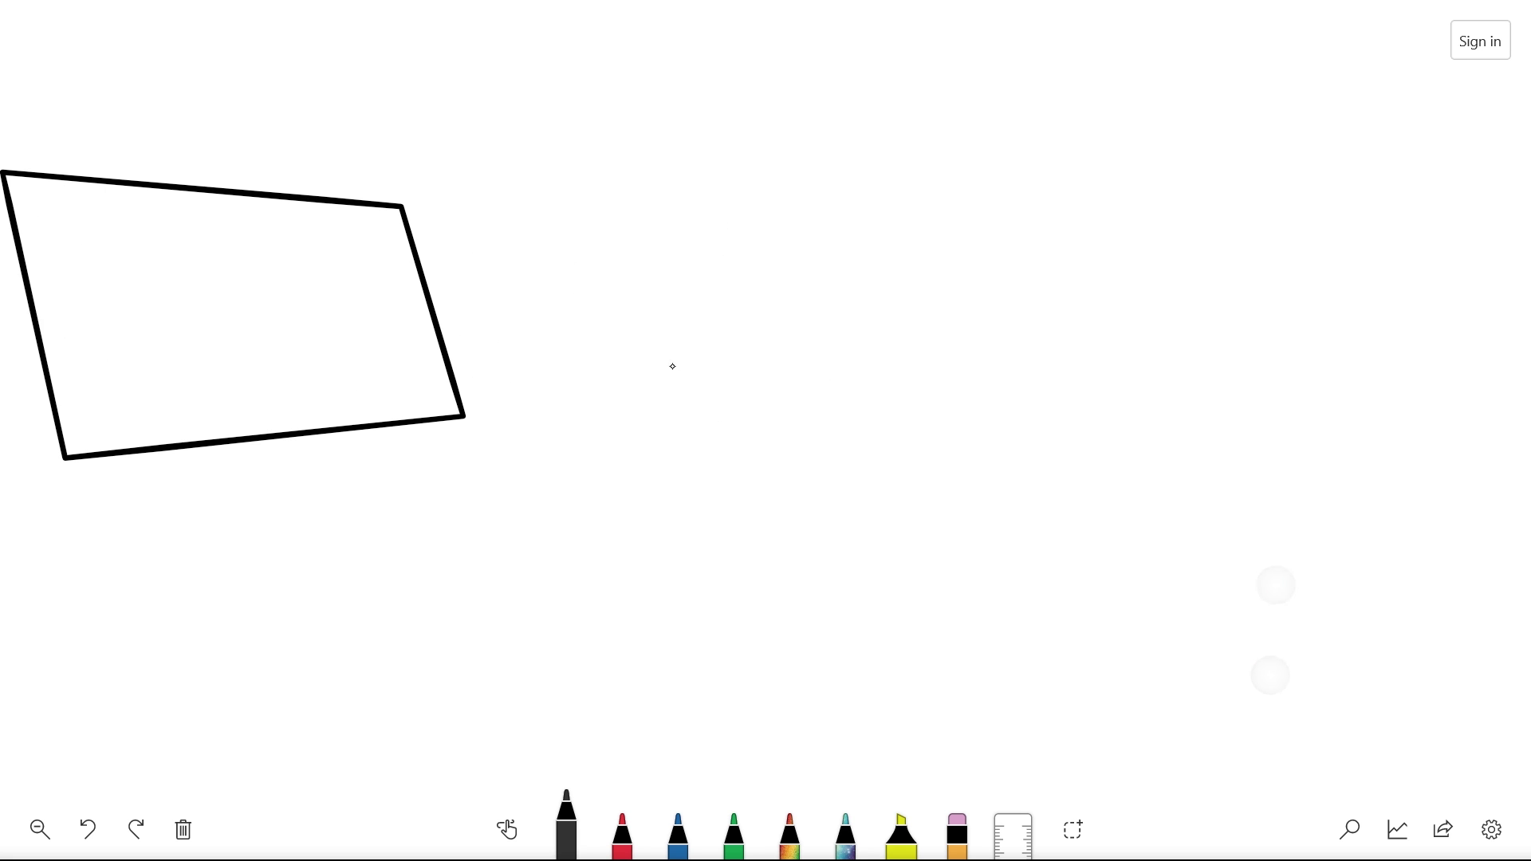
mouse_move(627, 403)
mouse_down()
mouse_move(960, 171)
mouse_move(797, 400)
mouse_move(638, 403)
mouse_up()
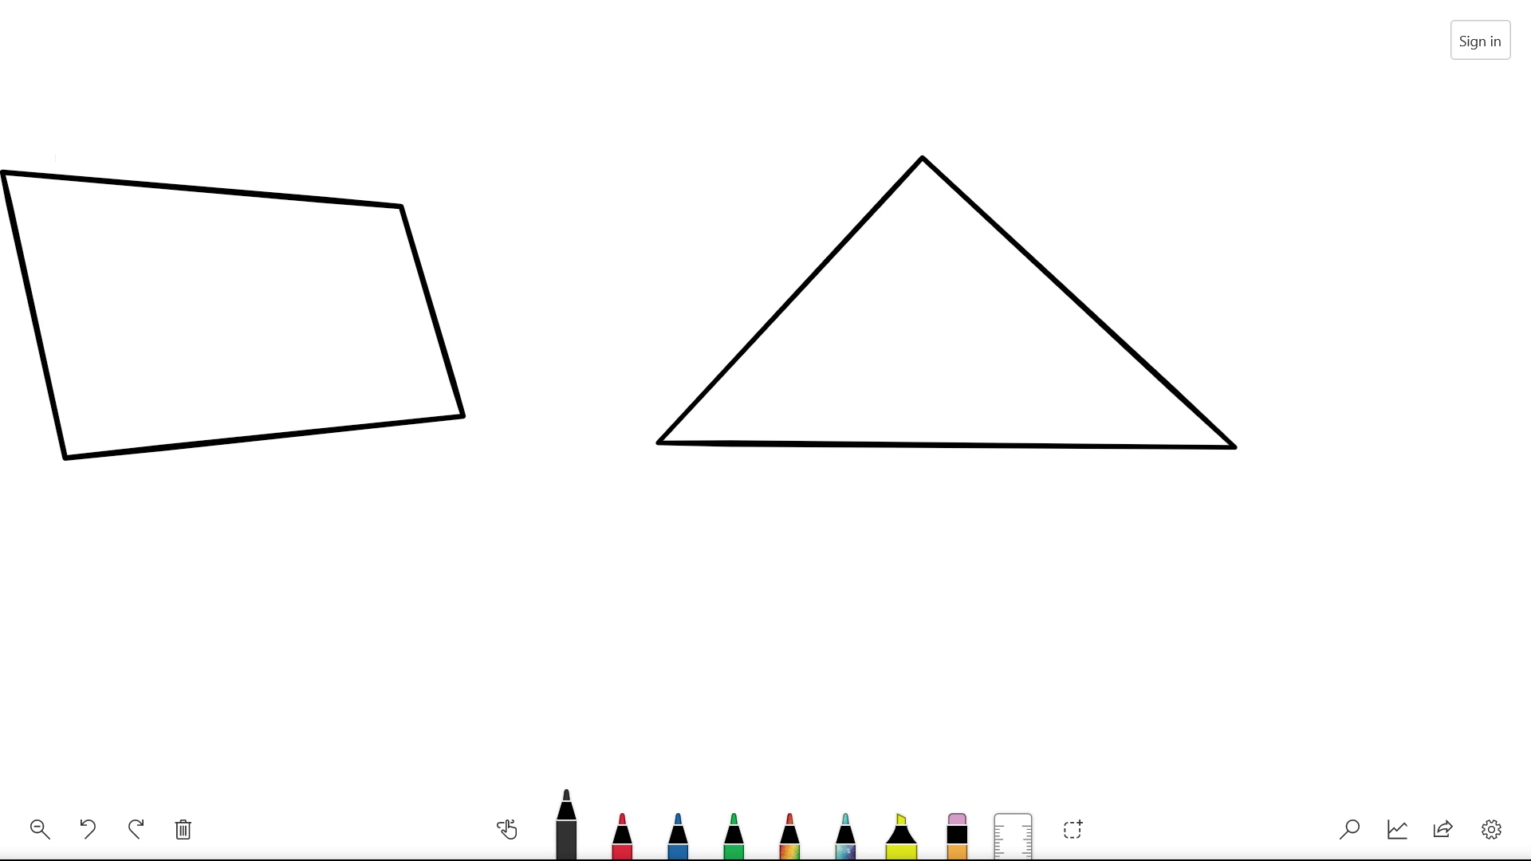
drag(1258, 860, 1258, 814)
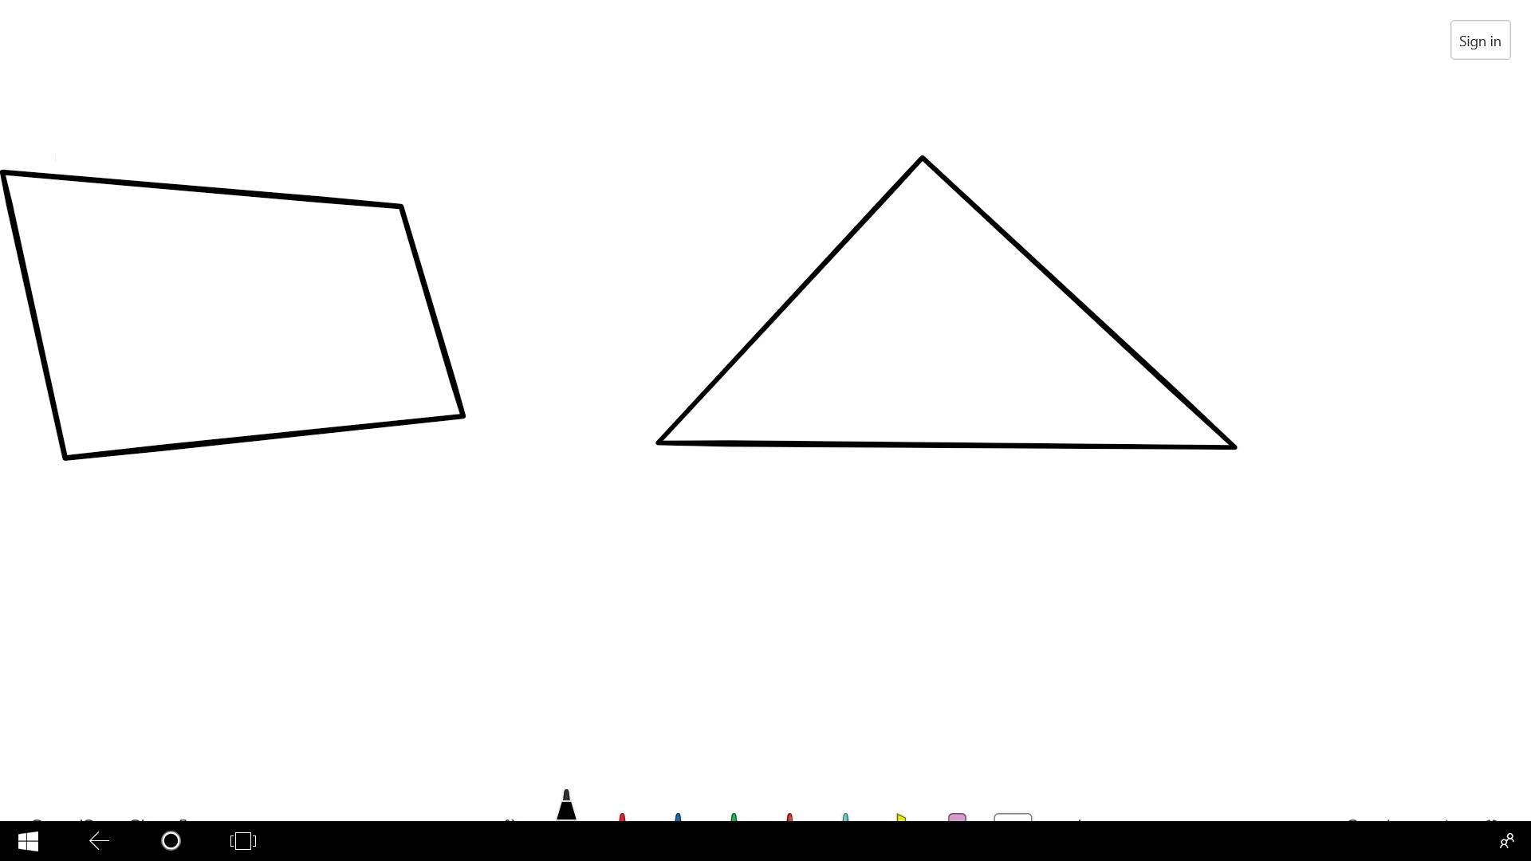
click(887, 589)
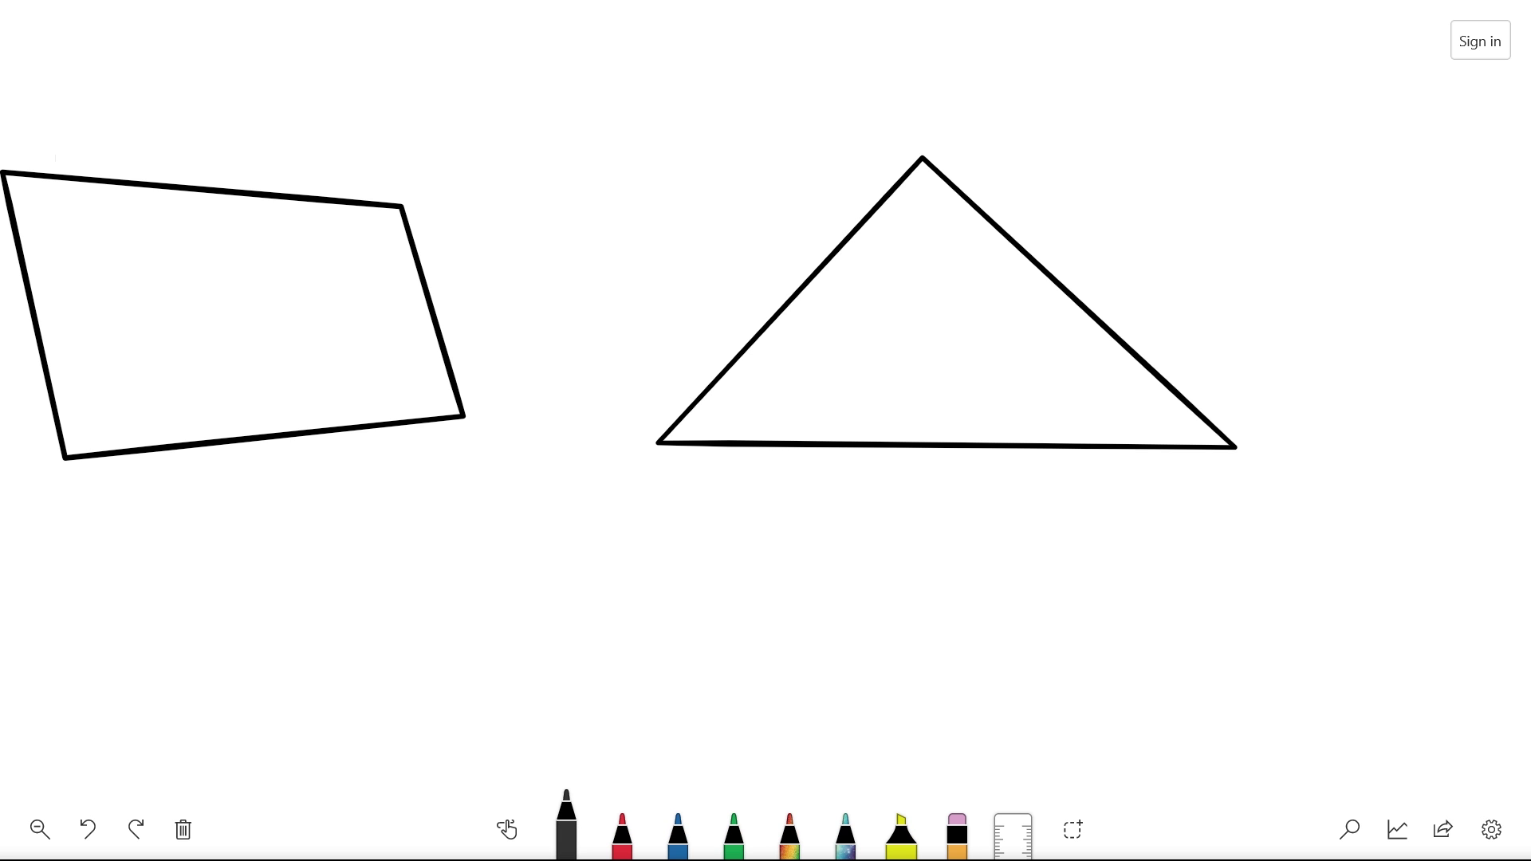
drag(721, 384, 876, 370)
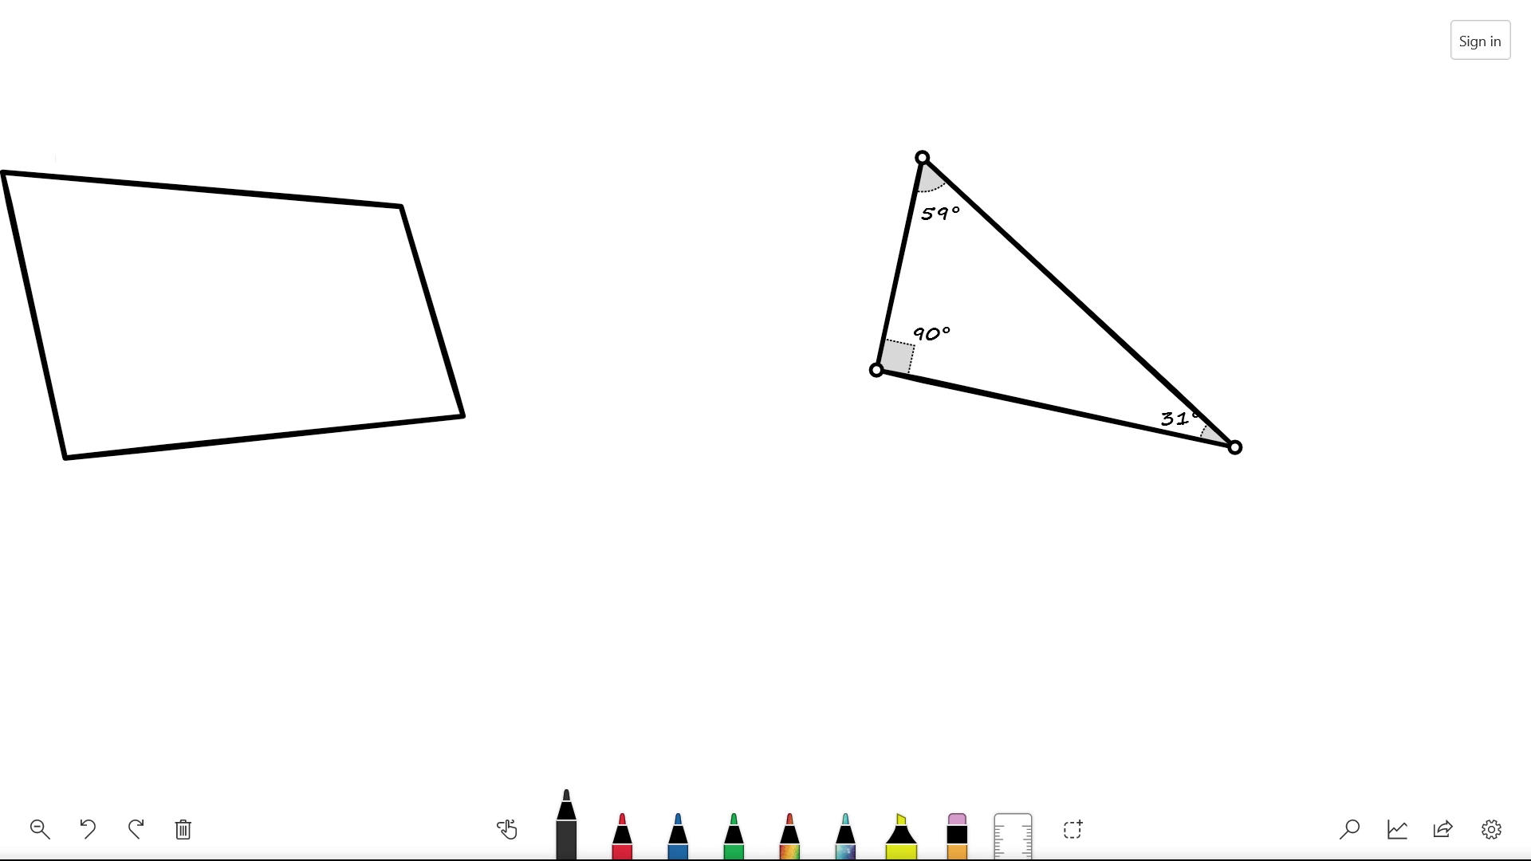
Step: Draw a parallelogram on the empty canvas to the right of the triangle
scroll(766, 319, right, 6)
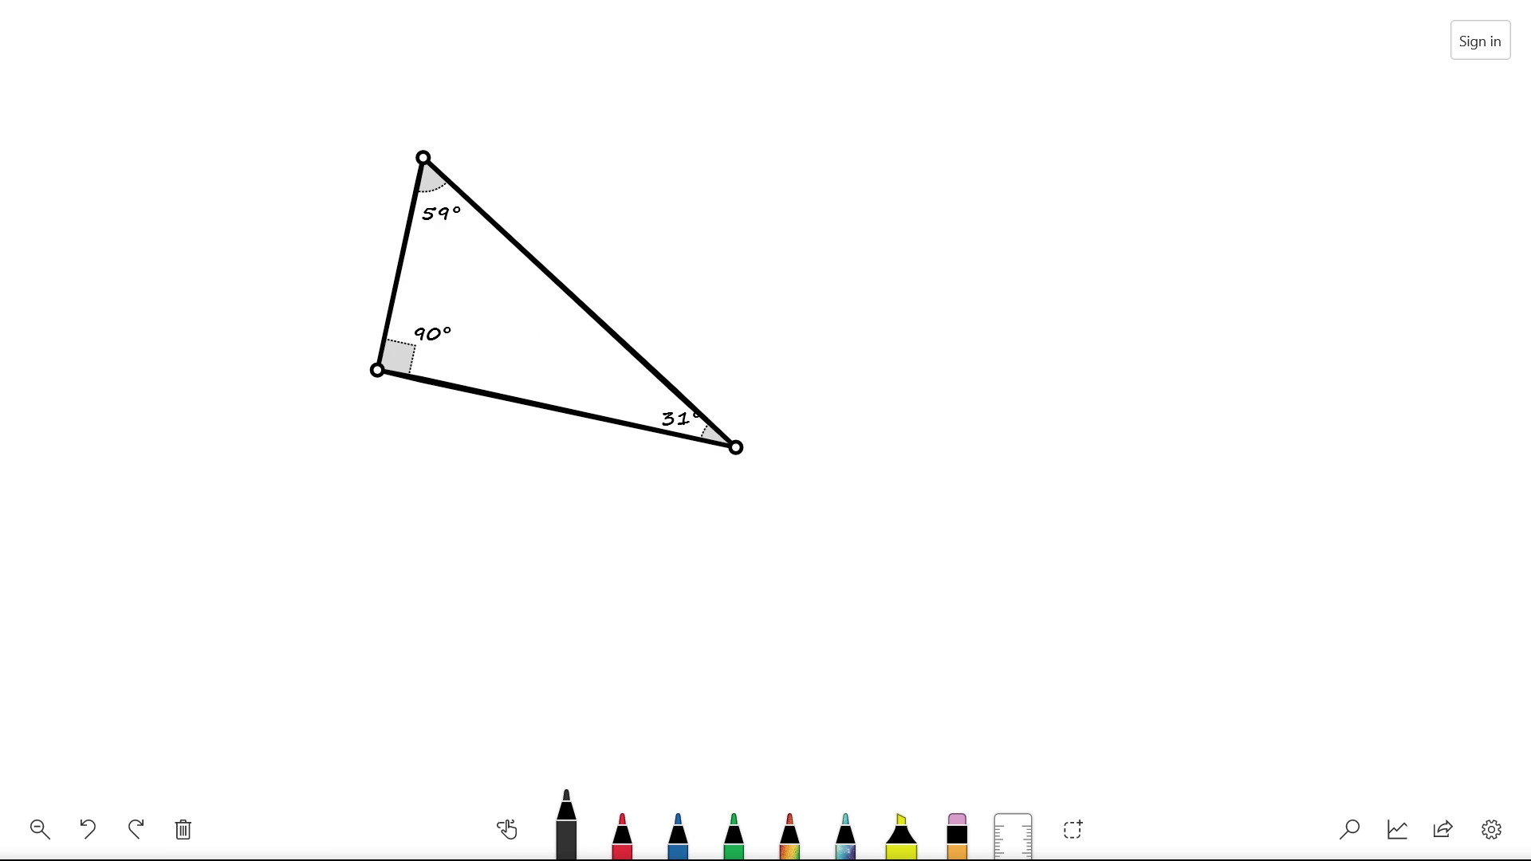
mouse_move(830, 391)
mouse_down()
mouse_move(1043, 190)
mouse_move(1416, 213)
mouse_move(1239, 431)
mouse_move(1427, 232)
mouse_up()
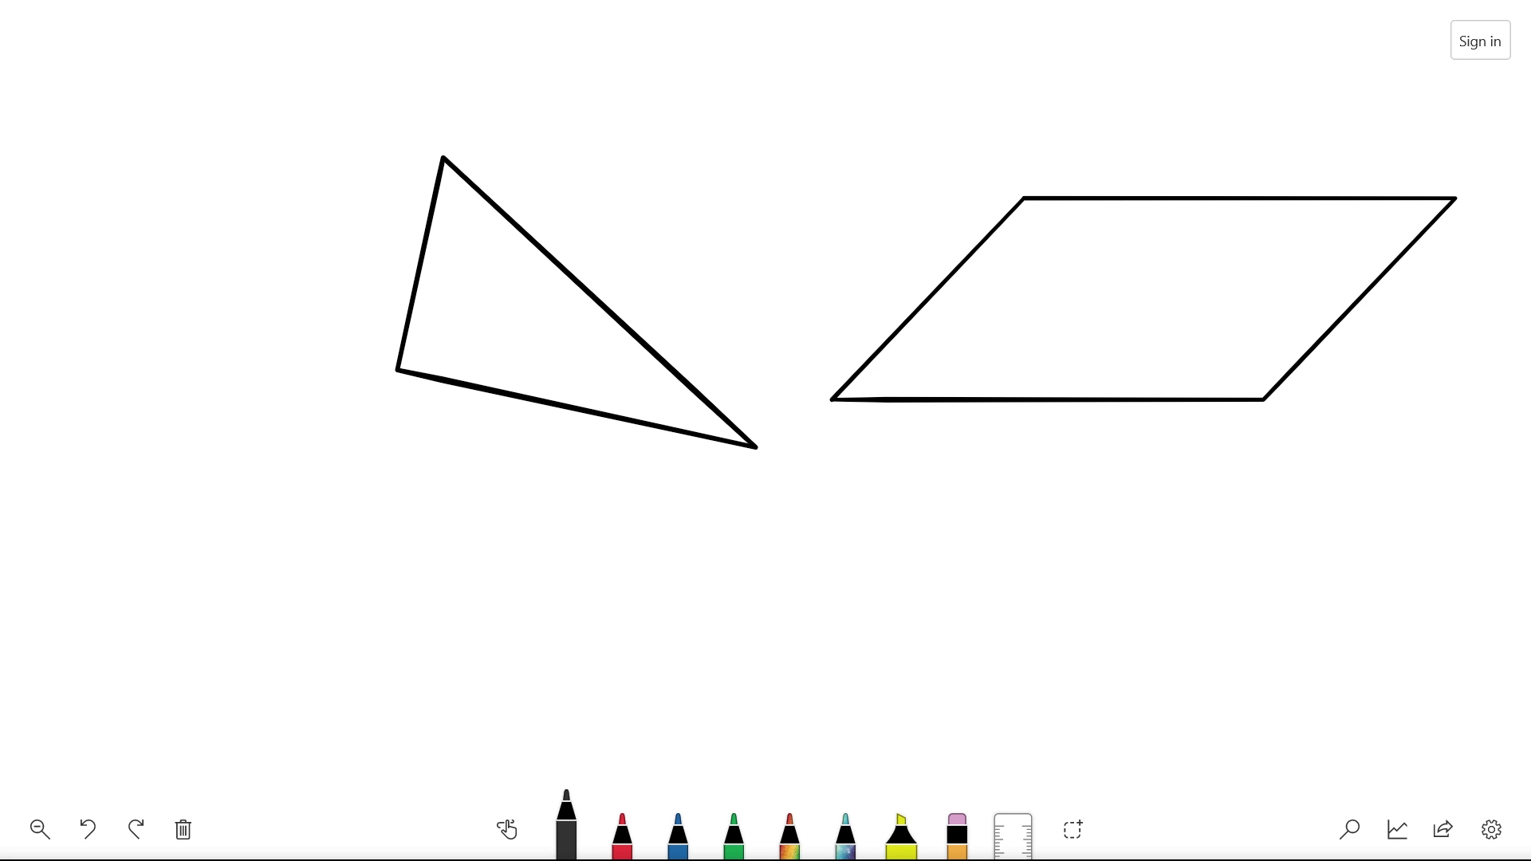
scroll(765, 311, left, 7)
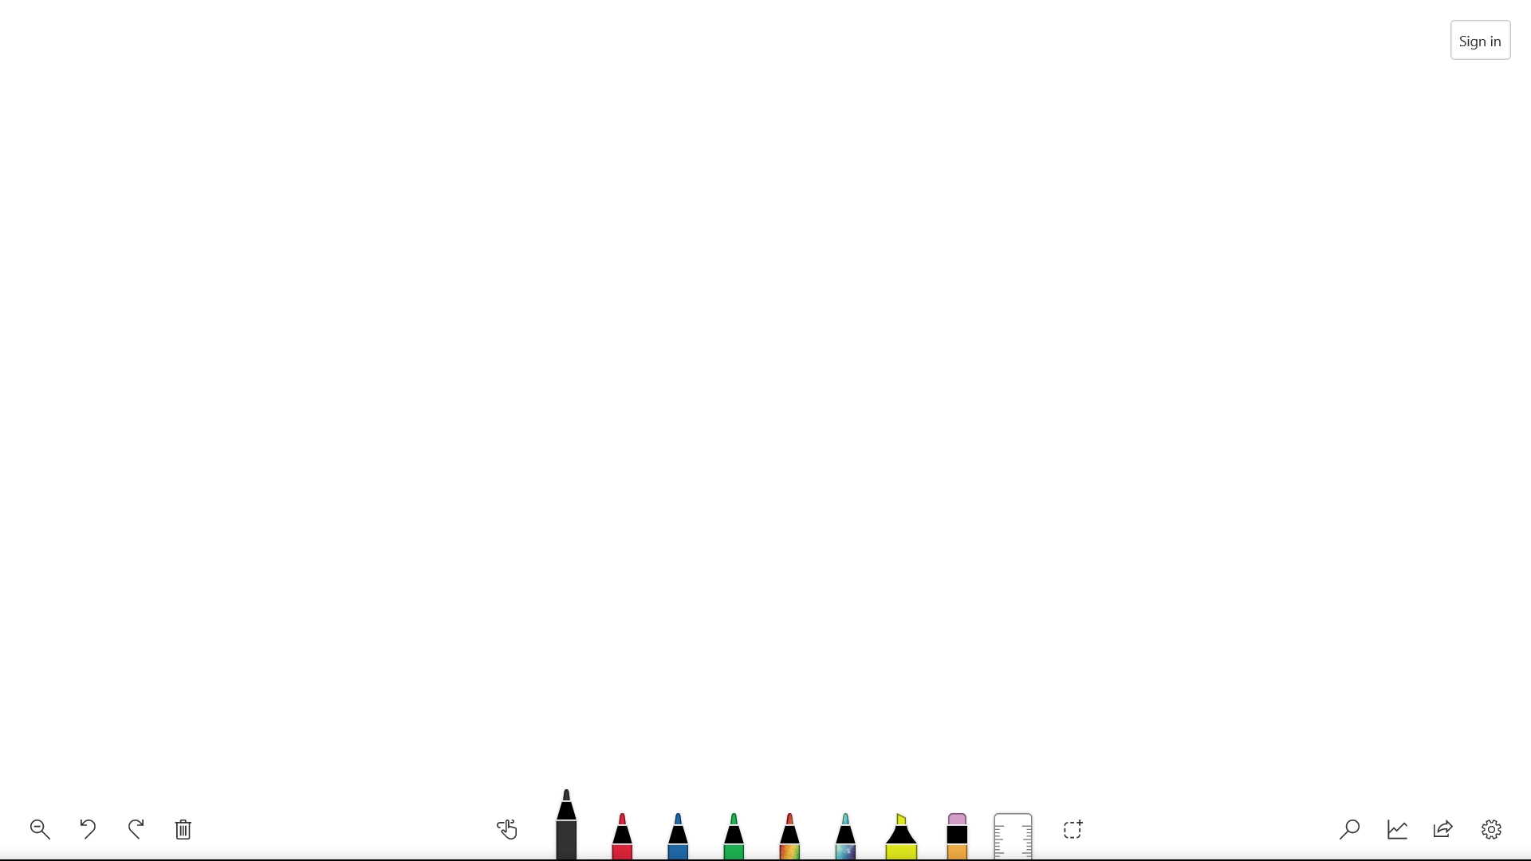
Step: Handwrite the equation y = 1/2 x + 4 in the graphing tool and plot it
click(1397, 829)
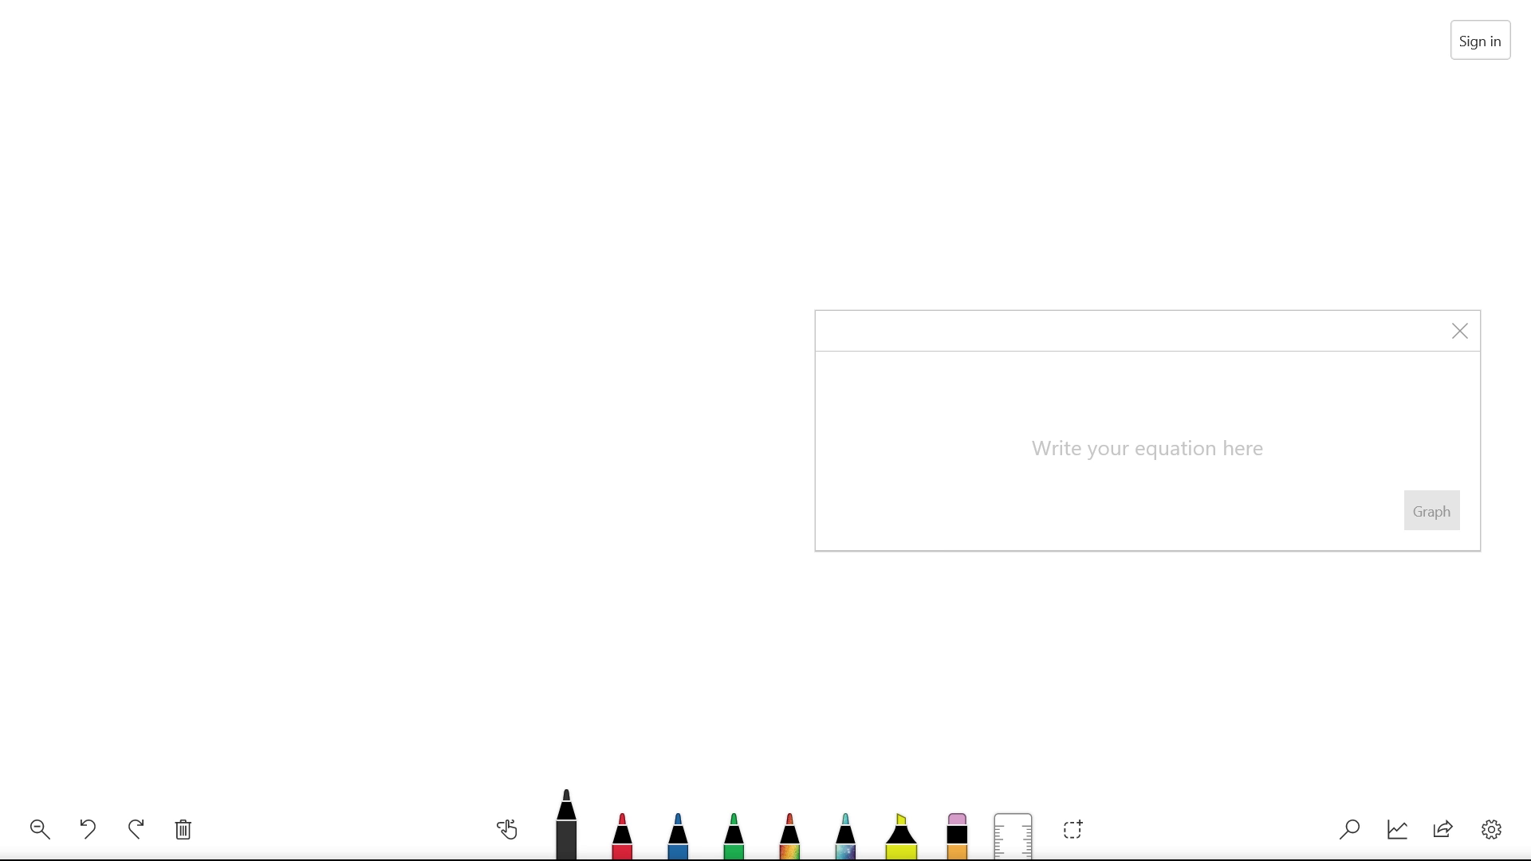
mouse_move(886, 401)
mouse_down()
mouse_move(932, 510)
mouse_move(875, 490)
mouse_up()
mouse_move(976, 414)
mouse_down()
mouse_move(1021, 421)
mouse_move(1033, 445)
mouse_up()
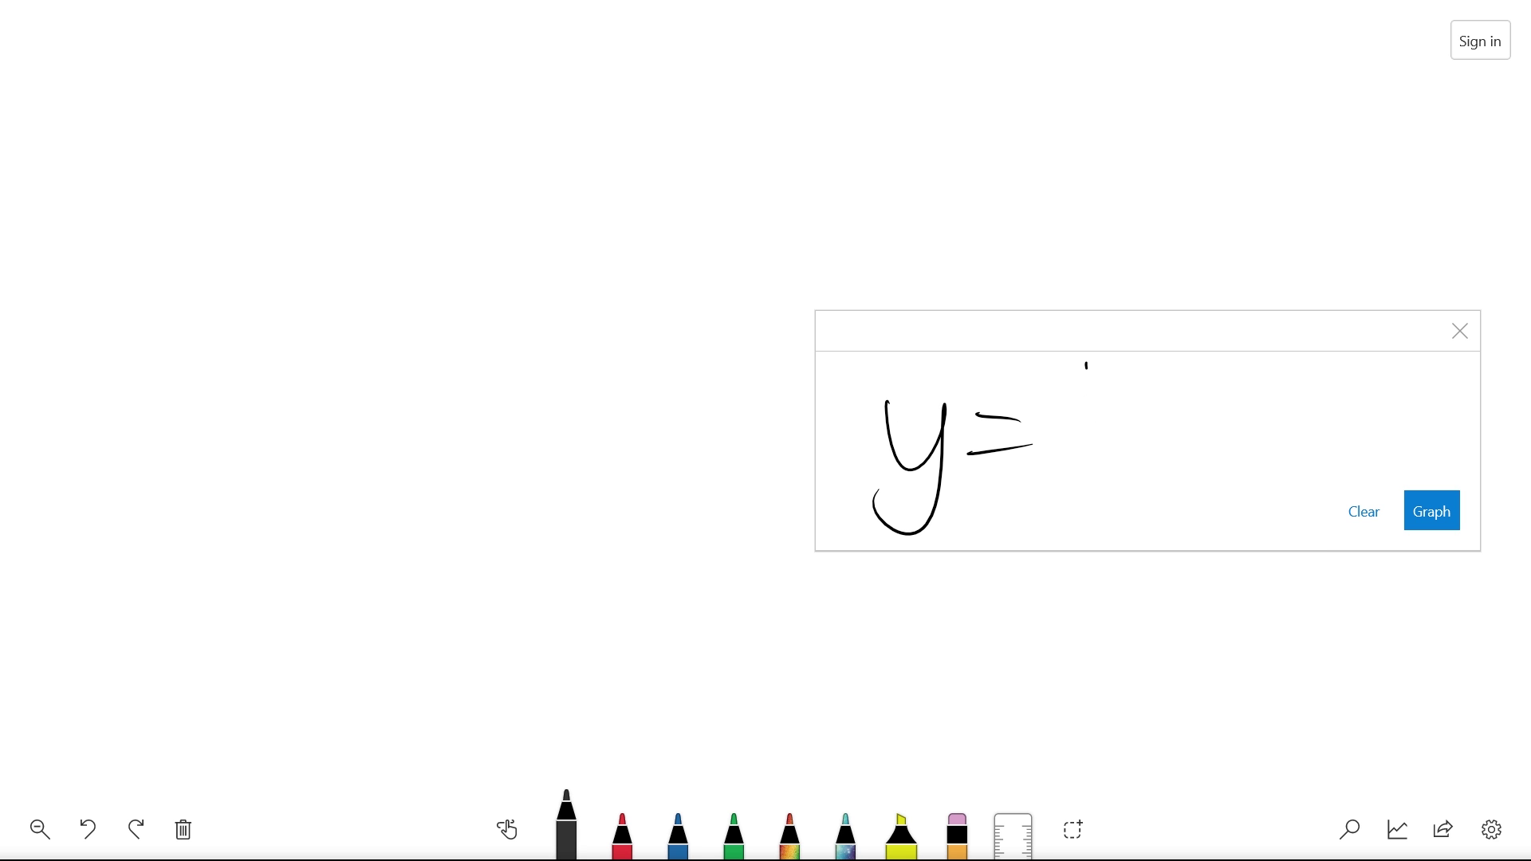
drag(1086, 363, 1087, 417)
drag(1055, 451, 1133, 442)
drag(1062, 481, 1119, 495)
drag(1157, 421, 1189, 445)
drag(1192, 418, 1155, 457)
drag(1254, 394, 1241, 464)
drag(1237, 432, 1349, 397)
drag(1349, 395, 1344, 462)
click(1432, 510)
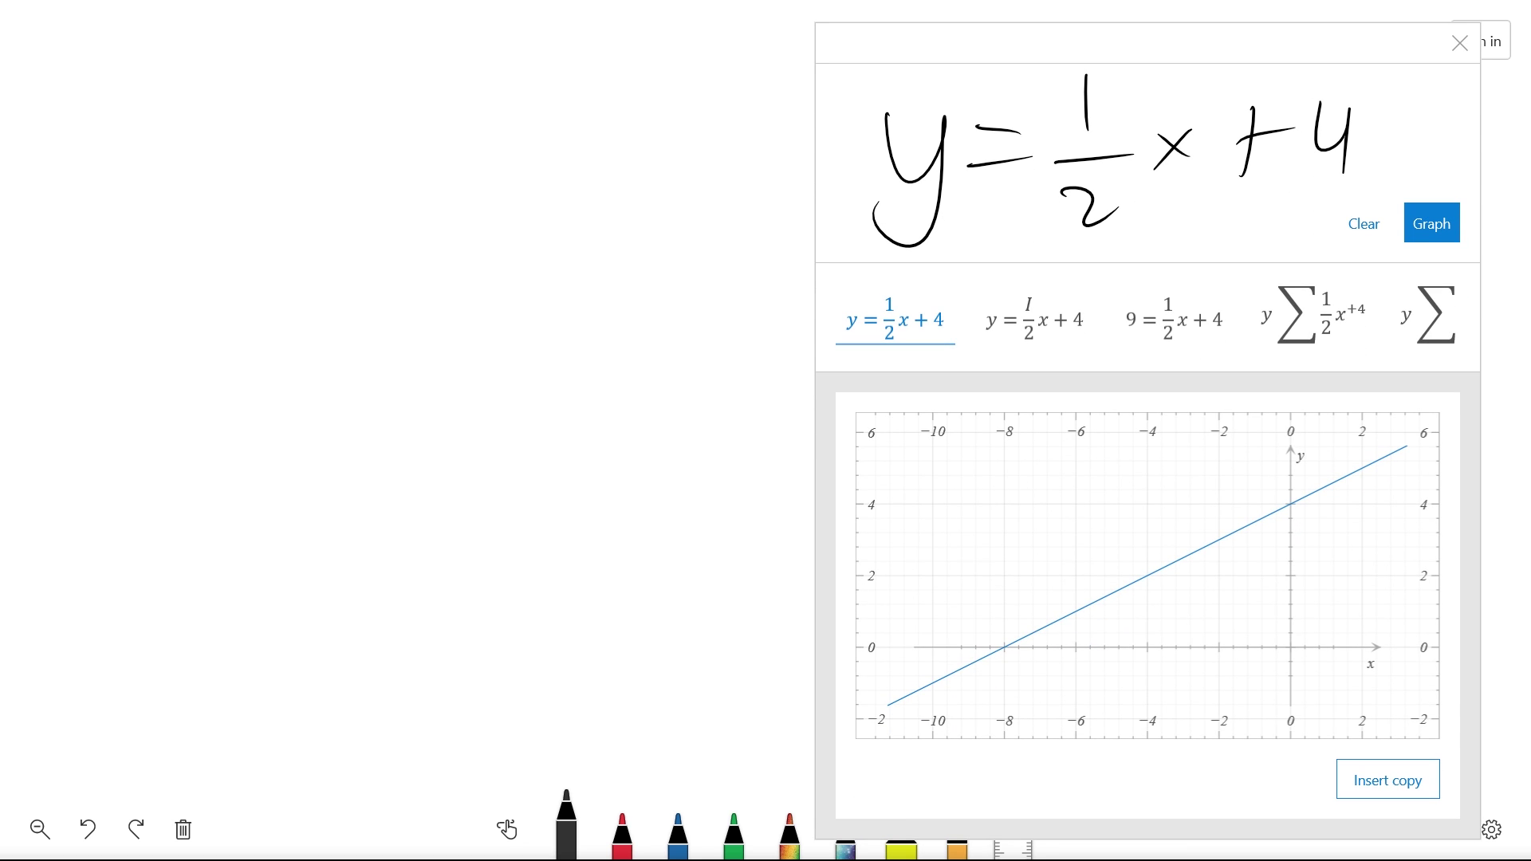
Step: Insert a copy of the plotted graph on the canvas and close the graphing tool
click(1388, 779)
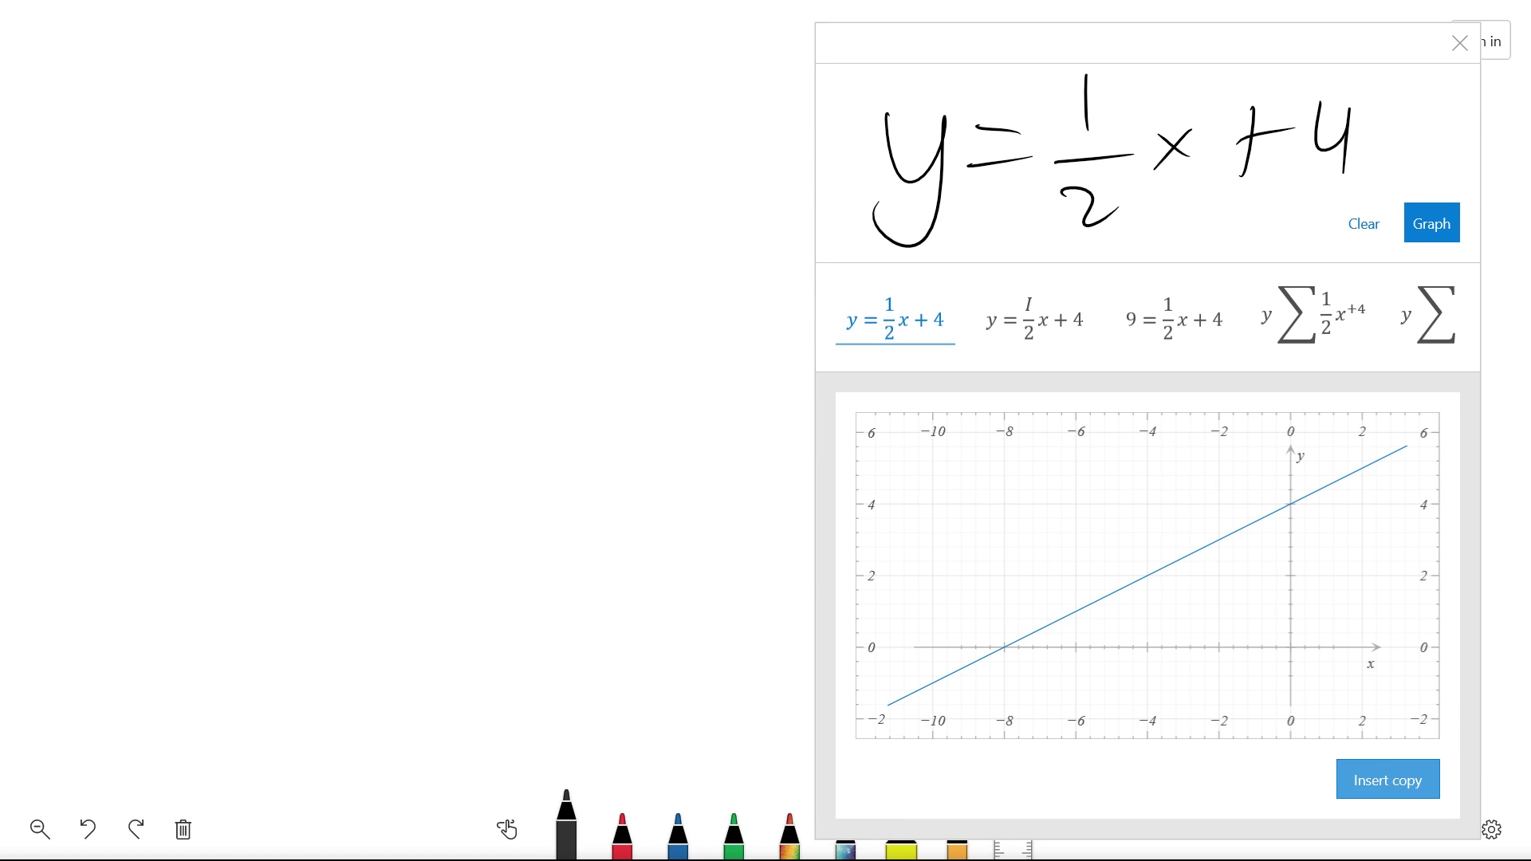
click(1455, 48)
scroll(630, 461, up, 4)
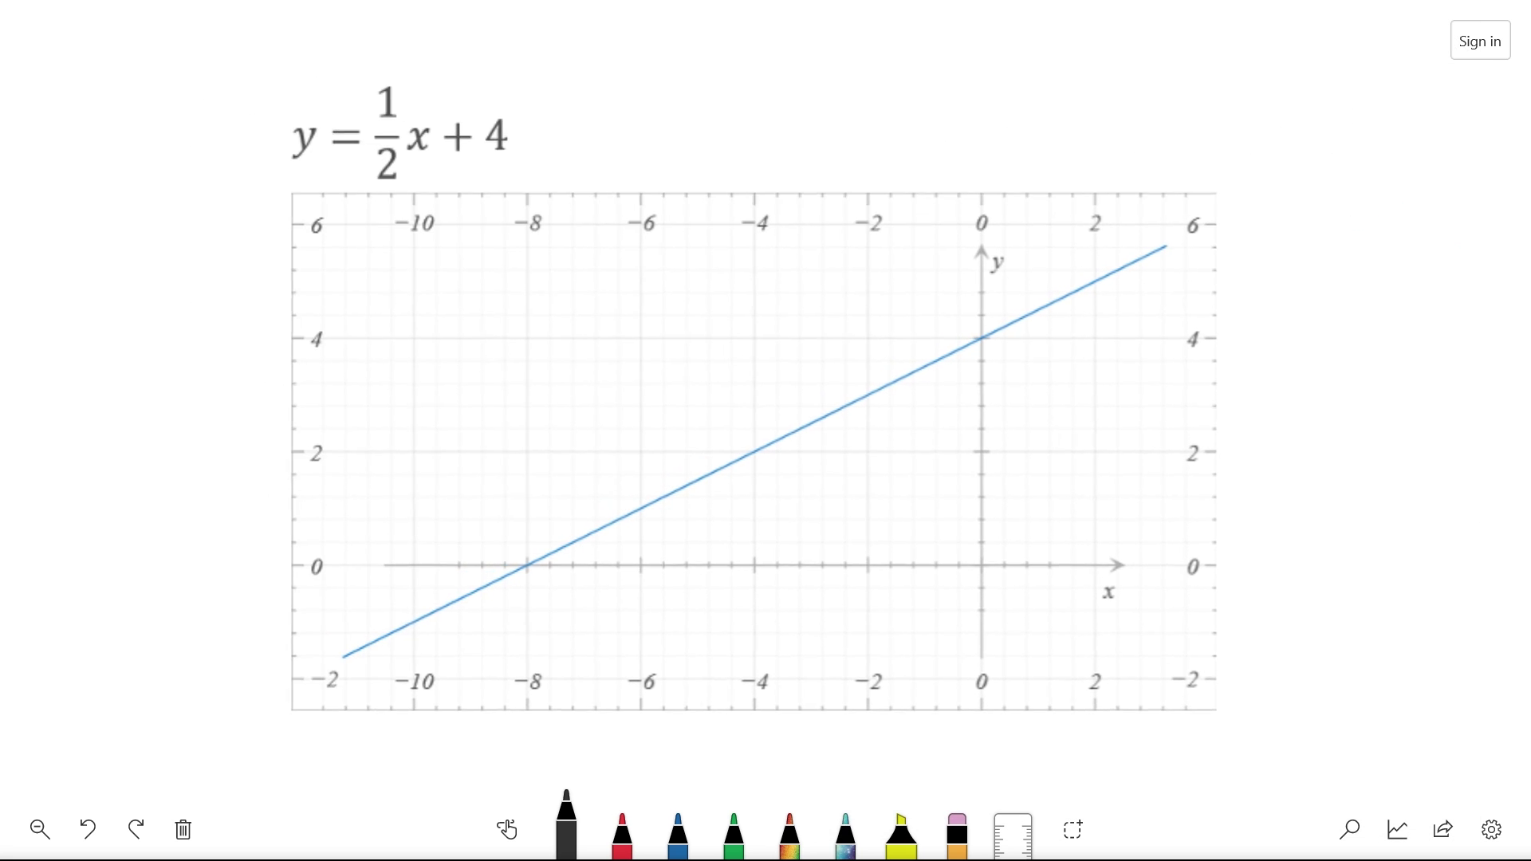
Step: Annotate the graph in black ink with a cross at the origin, a circle around the upper 0 label and a descending line through the origin
scroll(1090, 514, down, 1)
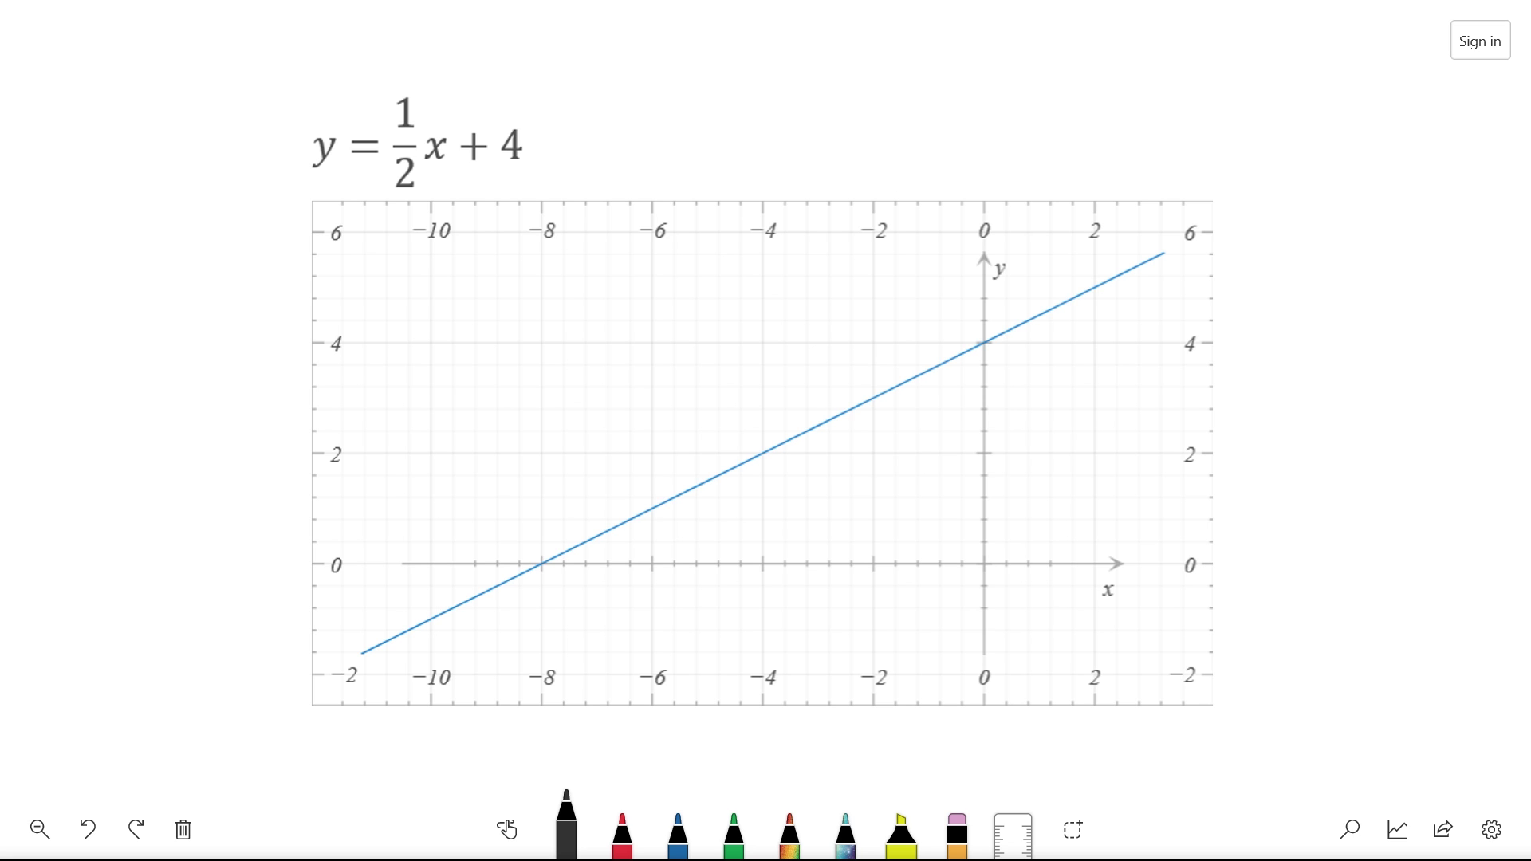
mouse_move(966, 553)
mouse_down()
mouse_move(1011, 582)
mouse_move(961, 586)
mouse_up()
drag(993, 188, 991, 195)
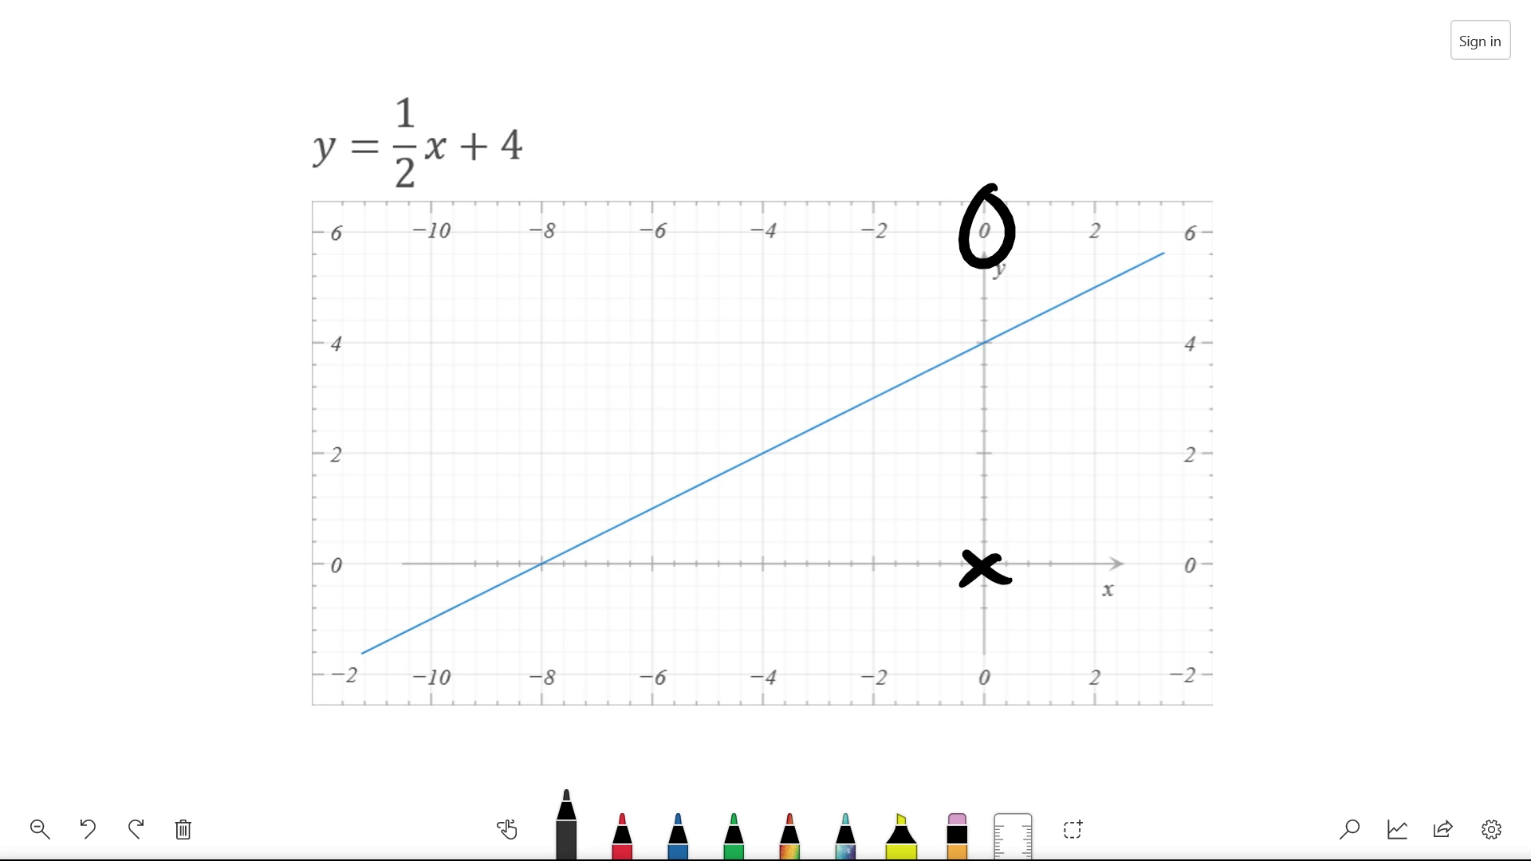
drag(384, 291, 1123, 639)
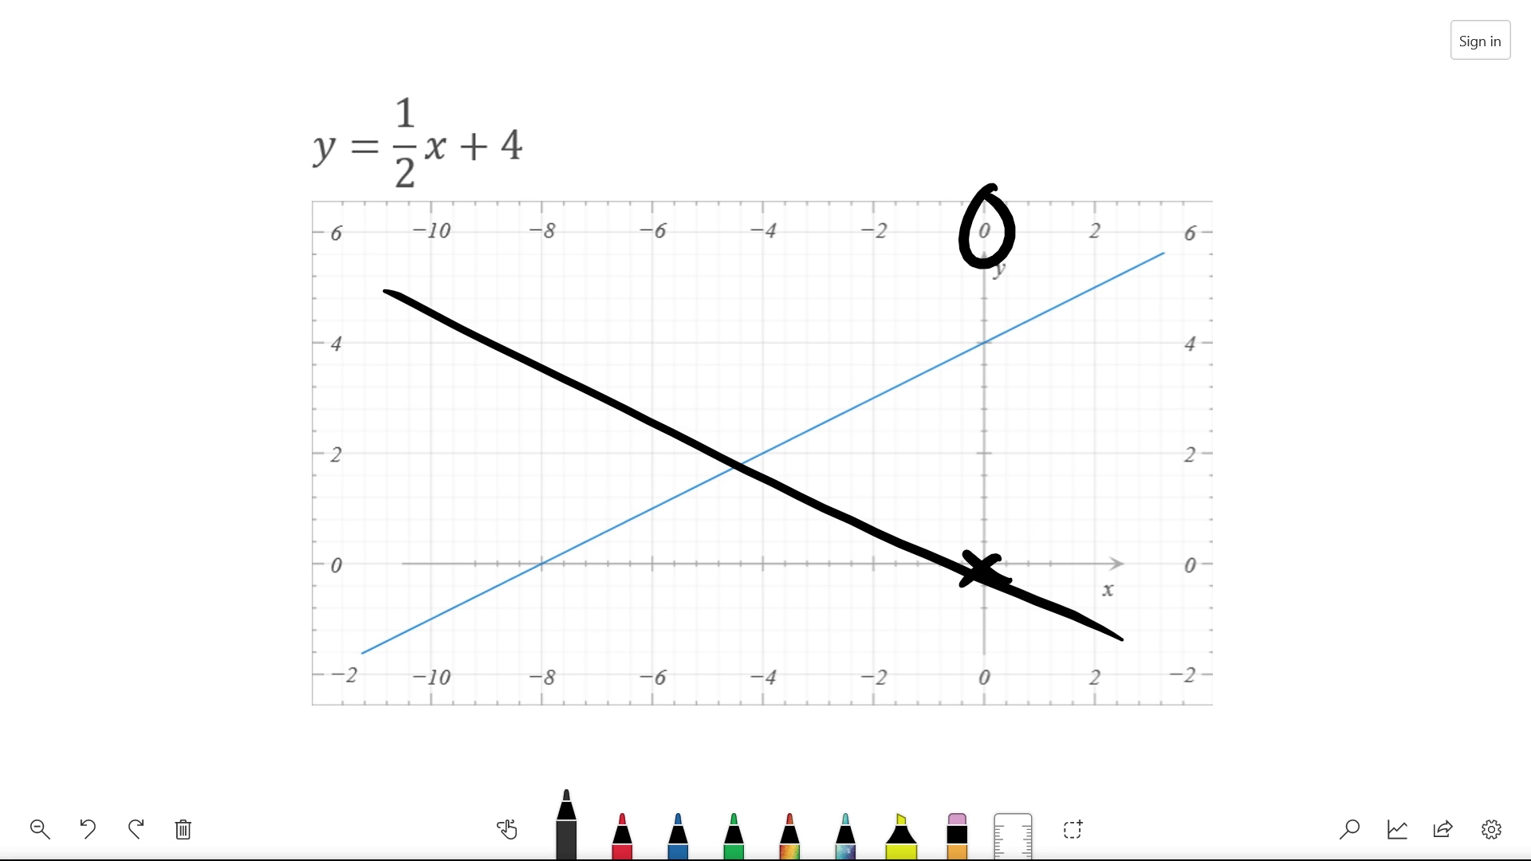
Step: Mark three more crosses along the hand-drawn descending line, left of the origin
drag(822, 504, 871, 544)
drag(850, 510, 796, 558)
drag(682, 425, 758, 461)
drag(712, 426, 687, 500)
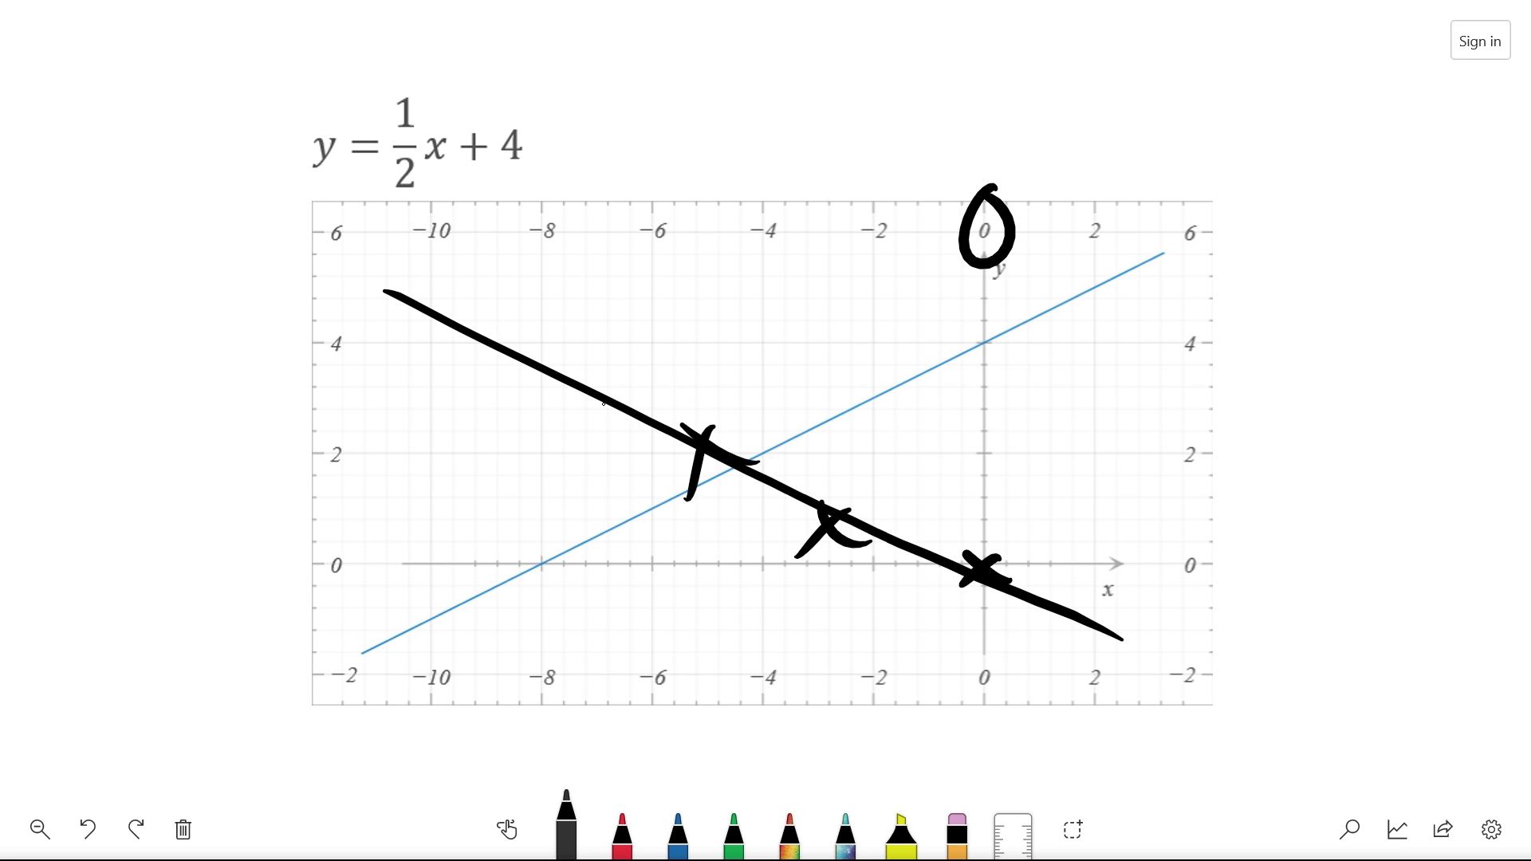
drag(554, 390, 678, 389)
drag(648, 356, 556, 432)
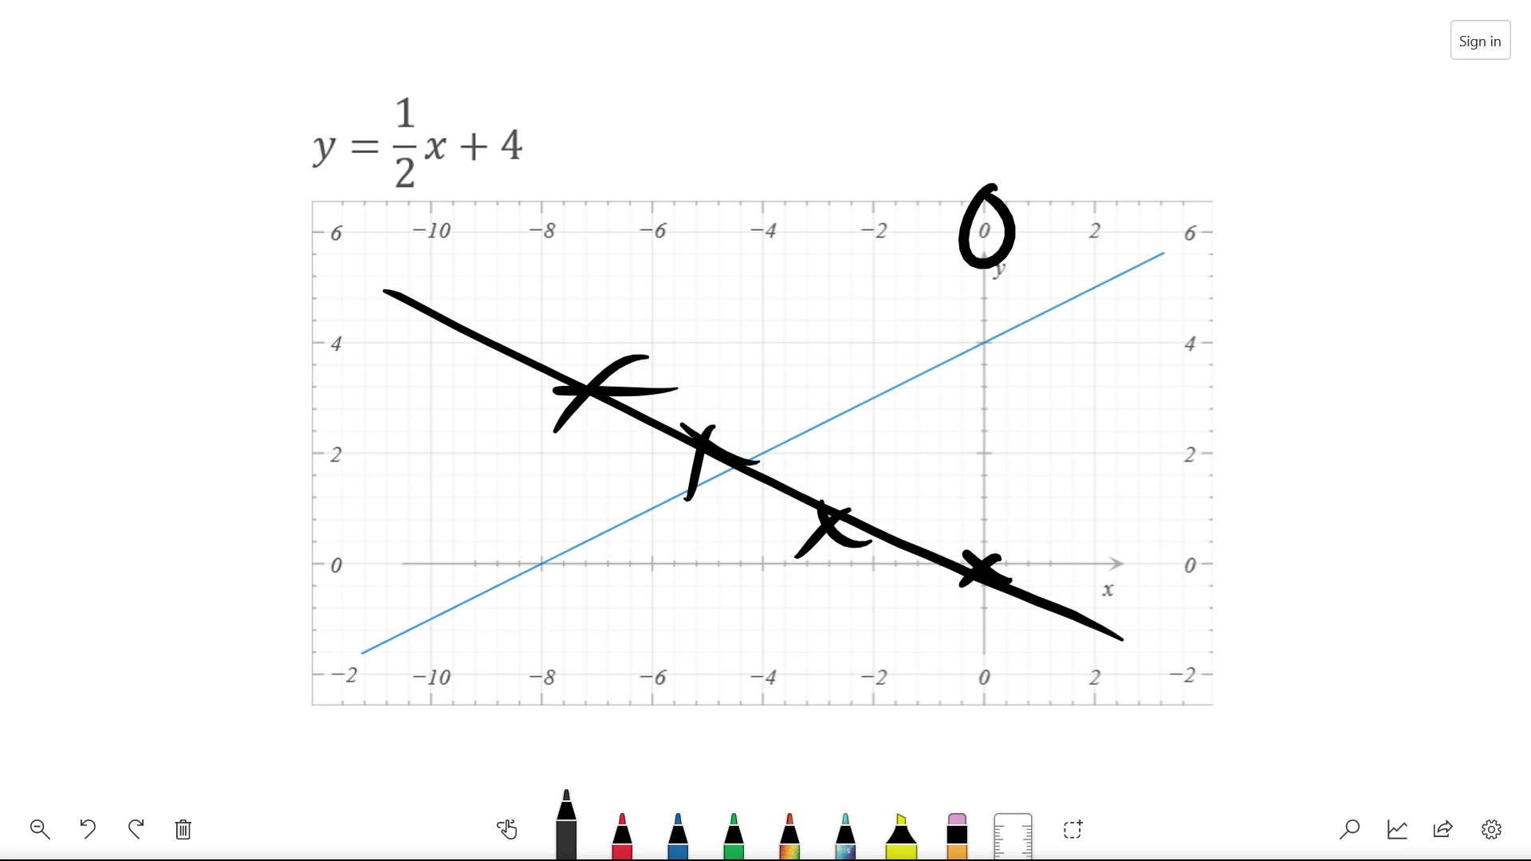
Step: Handwrite "Cat" in the web search tool and run the search
scroll(762, 453, down, 5)
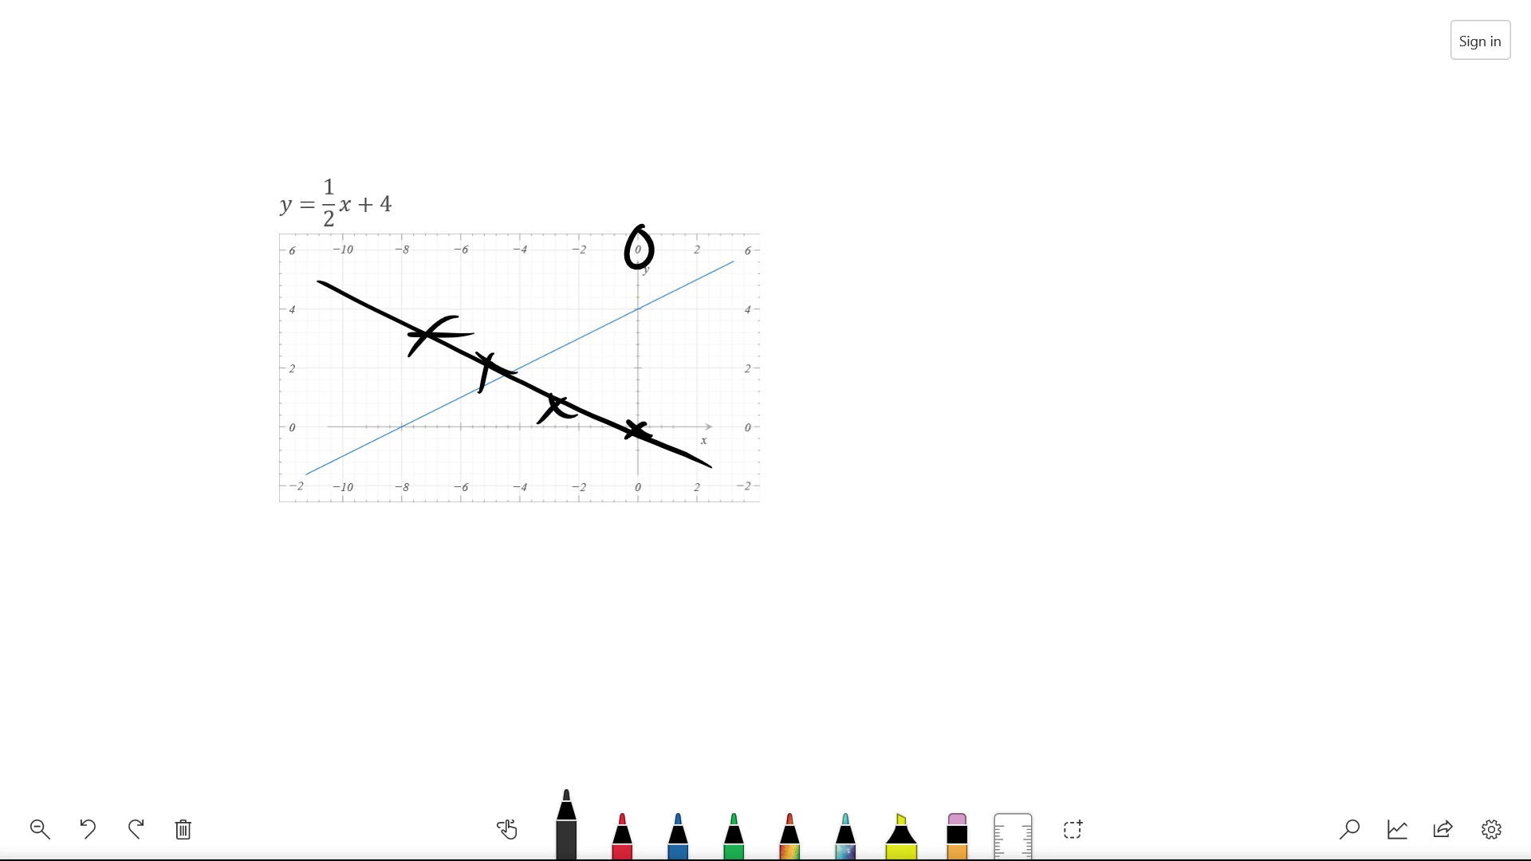
click(1349, 829)
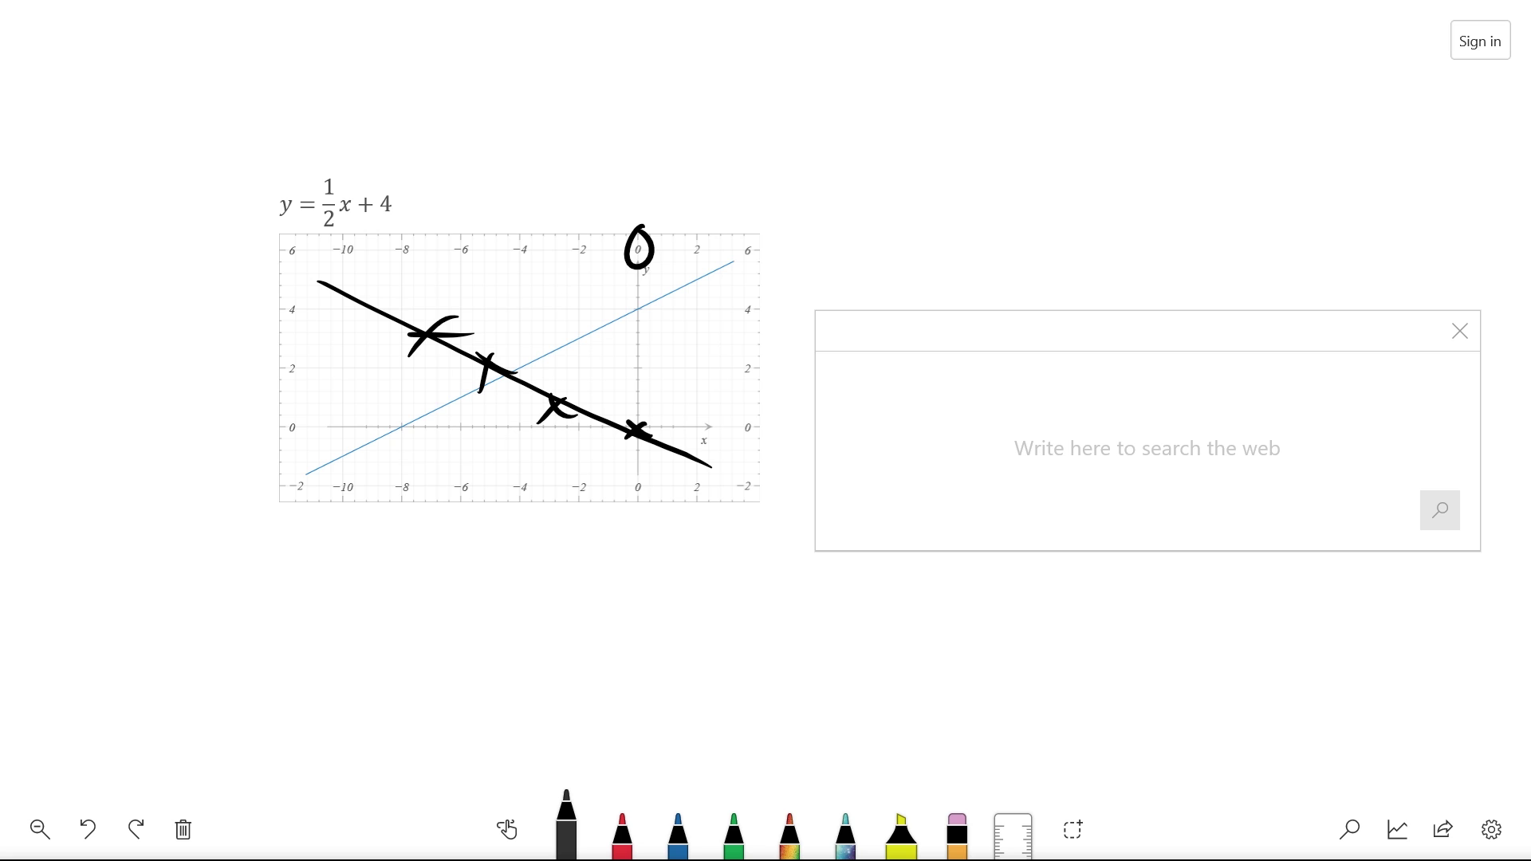
mouse_move(937, 401)
mouse_down()
mouse_move(957, 462)
mouse_move(999, 463)
mouse_up()
mouse_move(1026, 409)
mouse_down()
mouse_move(1008, 444)
mouse_move(1069, 424)
mouse_up()
click(1440, 510)
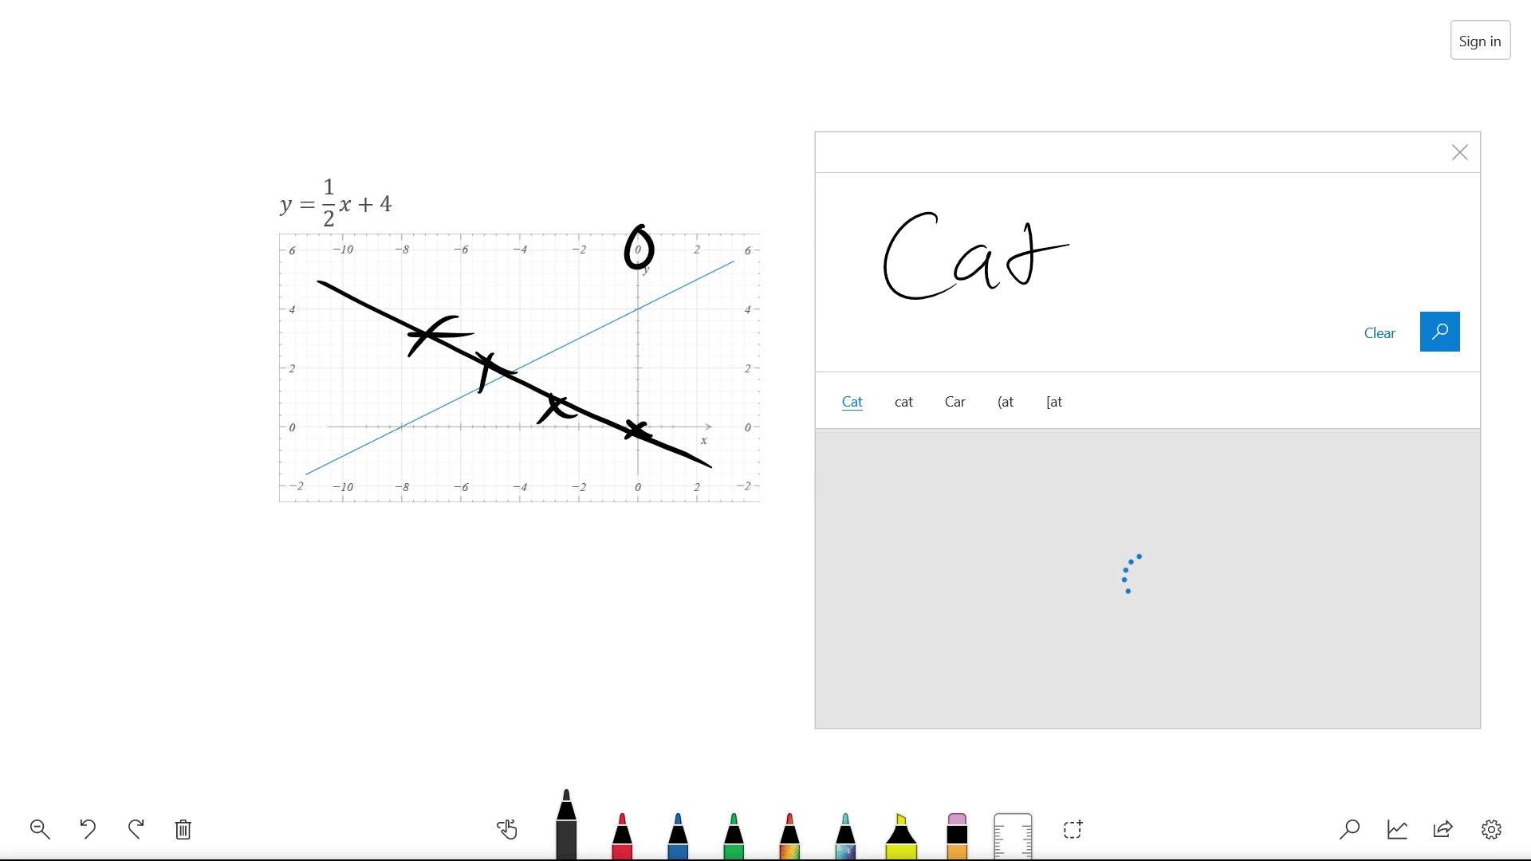
Step: Browse the image results and insert the orange cat photo with red lines behind it beside the graph
scroll(1148, 550, down, 5)
scroll(1148, 550, up, 2)
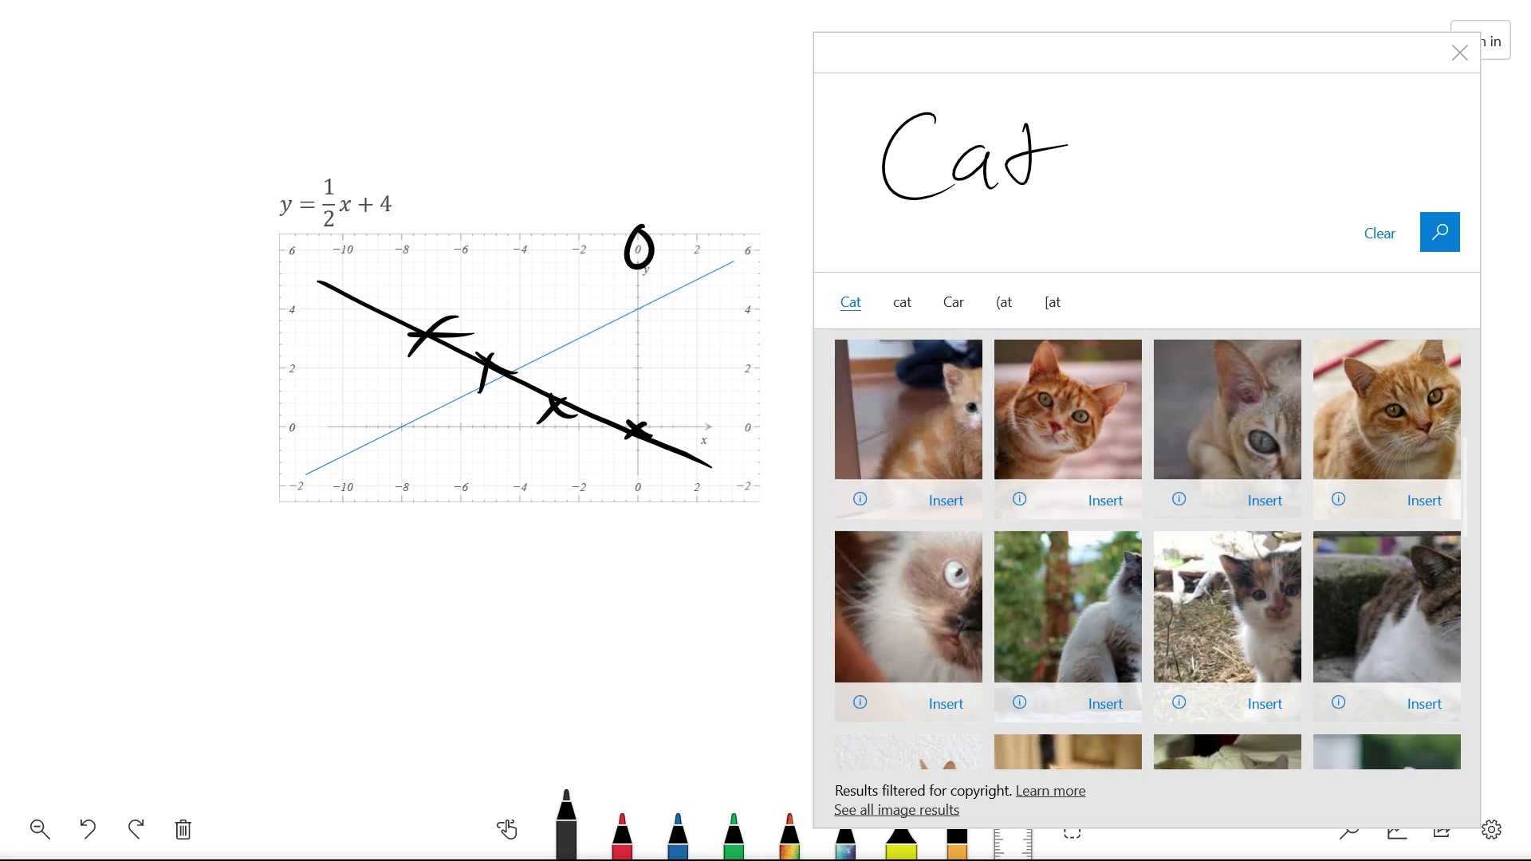
click(1424, 635)
mouse_move(495, 328)
mouse_down()
mouse_move(604, 352)
mouse_move(1061, 333)
mouse_move(1162, 434)
mouse_move(1035, 367)
mouse_move(792, 376)
mouse_up()
Step: Handwrite "This is Cat" on two lines in black ink beside the cat photo
drag(1125, 152, 1127, 257)
mouse_move(1087, 169)
mouse_down()
mouse_move(1177, 134)
mouse_move(1246, 239)
mouse_up()
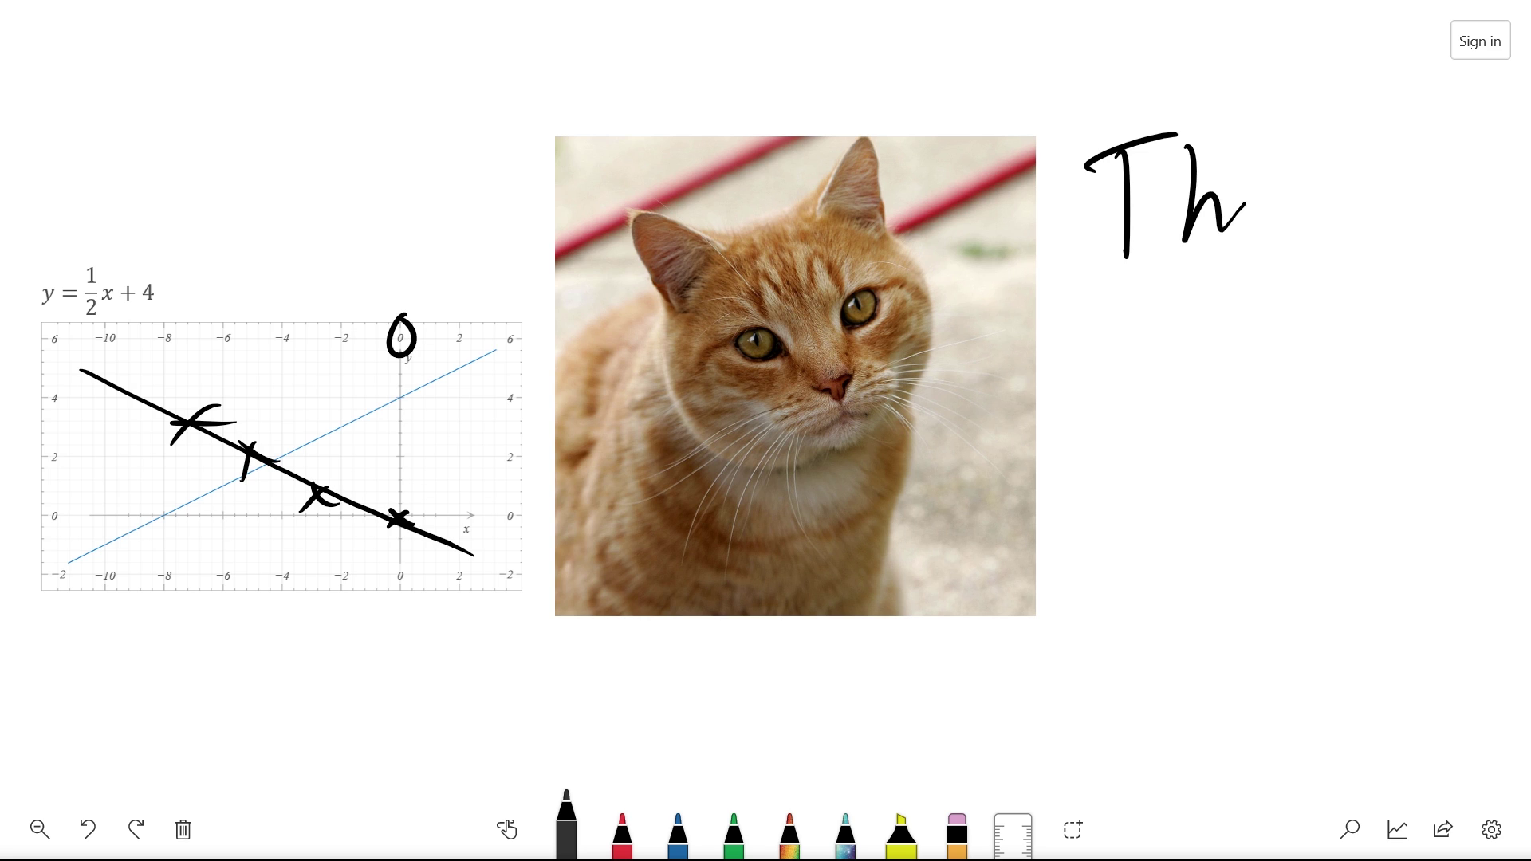
drag(1249, 171, 1255, 235)
mouse_move(1296, 169)
mouse_down()
mouse_move(1308, 233)
mouse_move(1252, 246)
mouse_up()
drag(1104, 315, 1109, 371)
drag(1101, 283, 1107, 293)
drag(1172, 299, 1141, 351)
mouse_move(1297, 282)
mouse_down()
mouse_move(1302, 342)
mouse_move(1356, 331)
mouse_up()
mouse_move(1388, 273)
mouse_down()
mouse_move(1374, 332)
mouse_move(1404, 315)
mouse_up()
Step: Handwrite "graph" in black ink as the third line of the note and underline it
drag(1125, 394, 1137, 510)
mouse_move(1176, 407)
mouse_down()
mouse_move(1173, 443)
mouse_move(1212, 409)
mouse_up()
mouse_move(1201, 415)
mouse_down()
mouse_move(1243, 443)
mouse_move(1243, 483)
mouse_up()
drag(1289, 365, 1274, 462)
drag(1294, 411, 1328, 483)
drag(1092, 550, 1355, 509)
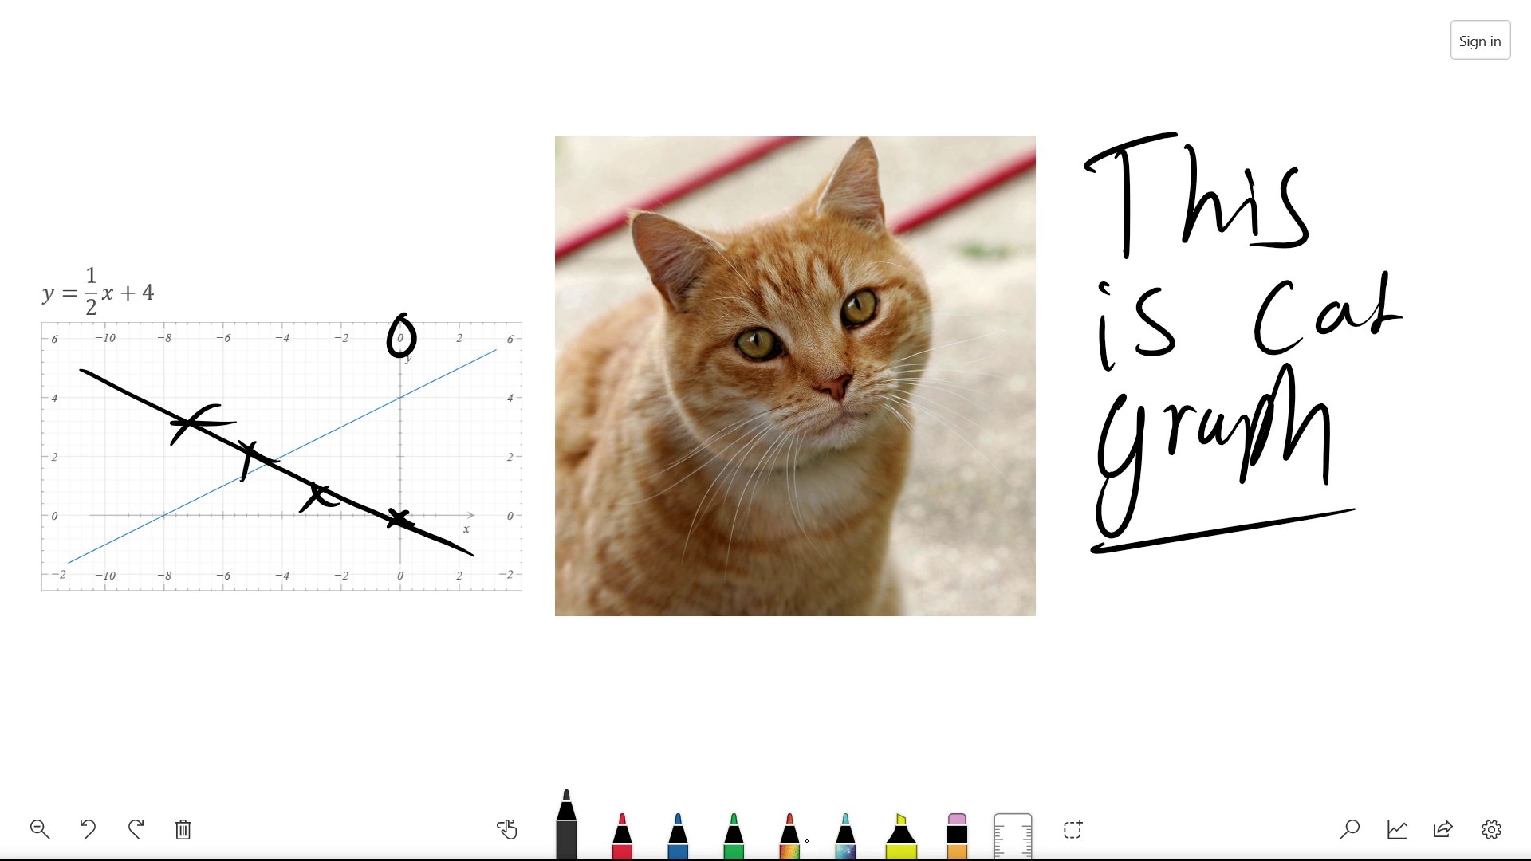
Step: Draw a closed round outline around the handwritten note with the galaxy pen for shape recognition
click(845, 834)
mouse_move(1027, 597)
mouse_down()
mouse_move(1392, 576)
mouse_move(1468, 137)
mouse_move(1046, 410)
mouse_up()
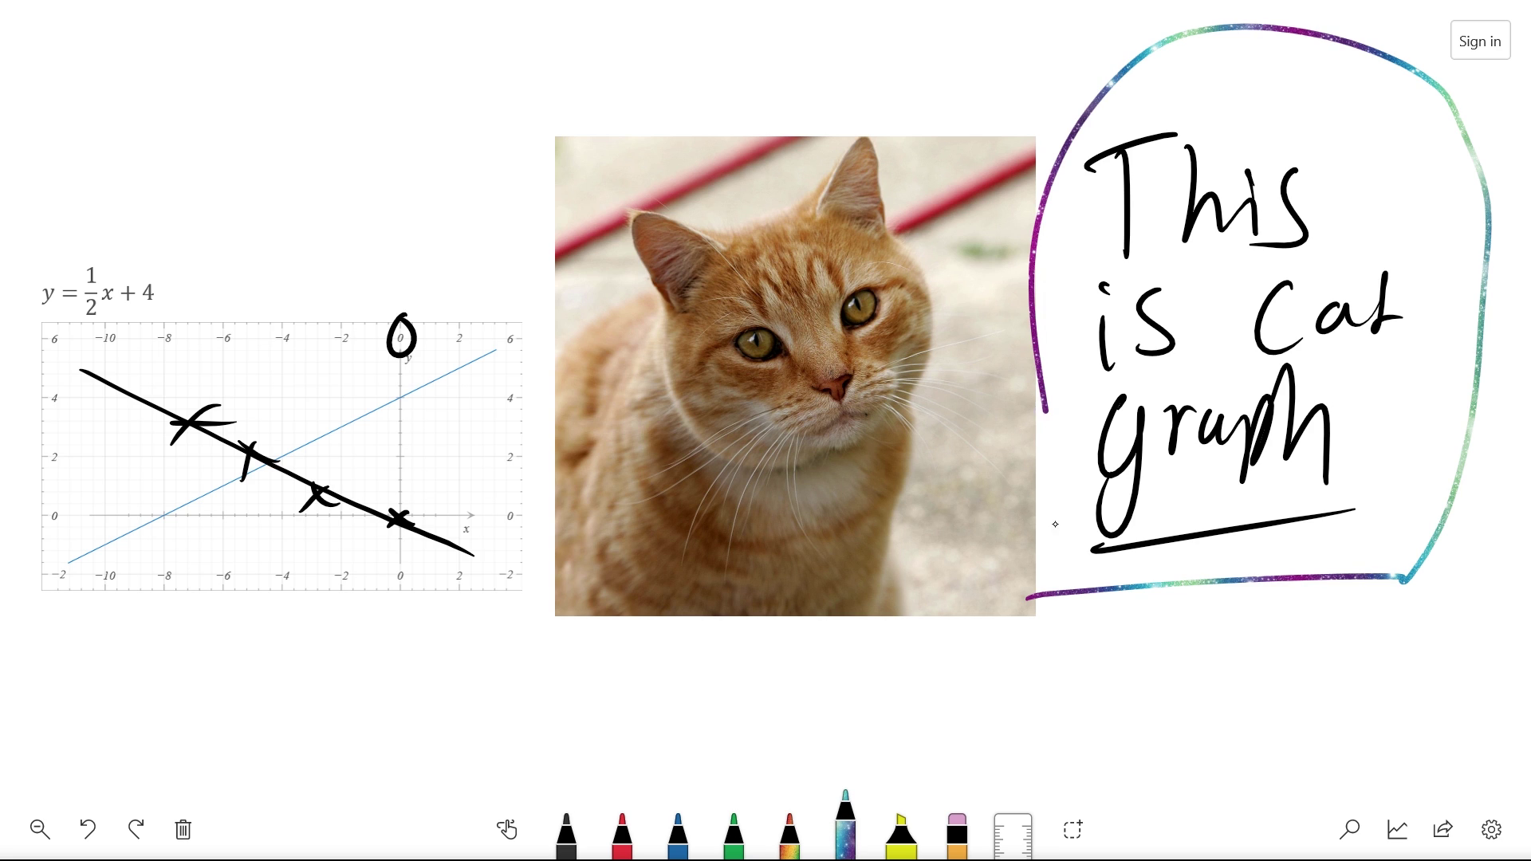
drag(1056, 524, 1030, 599)
Step: Highlight the graph's equation in yellow and draw a curved black arrow from it to the cat photo
click(902, 833)
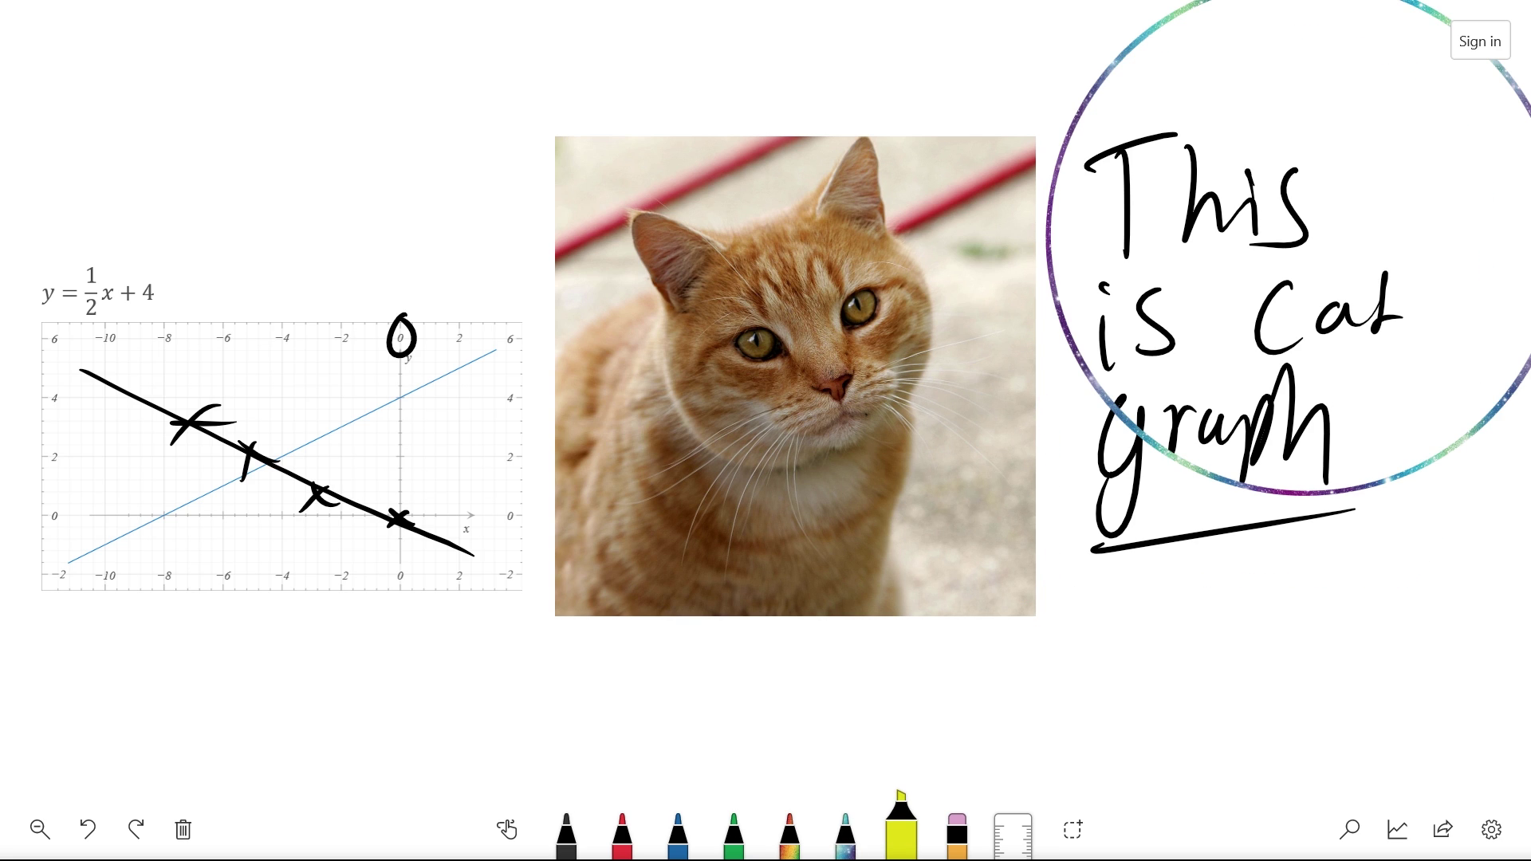
mouse_move(52, 307)
mouse_down()
mouse_move(164, 302)
mouse_move(28, 279)
mouse_up()
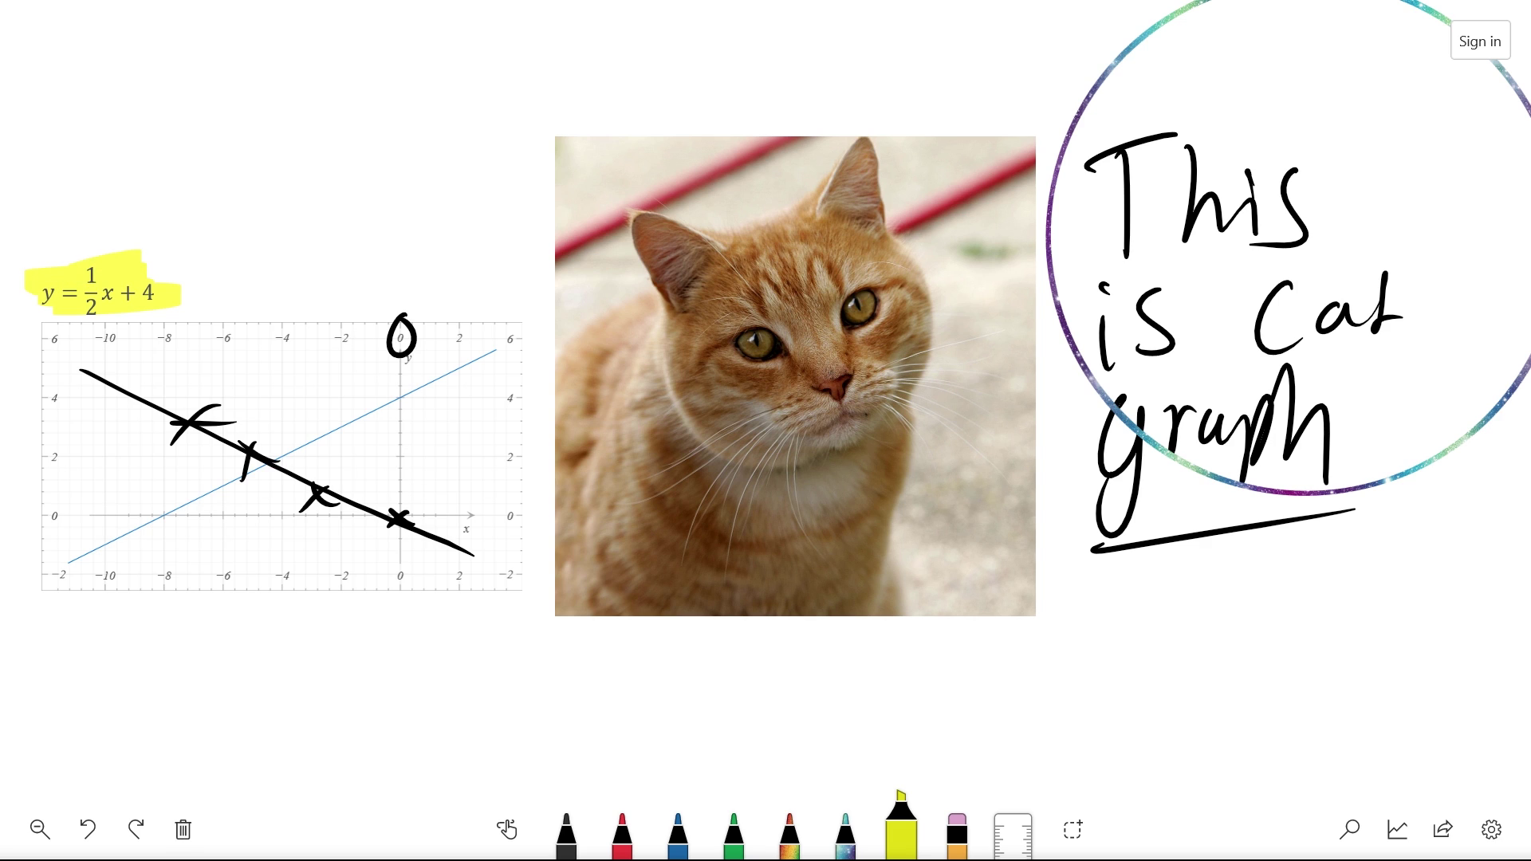
click(567, 833)
mouse_move(193, 225)
mouse_down()
mouse_move(171, 220)
mouse_move(760, 154)
mouse_move(834, 45)
mouse_up()
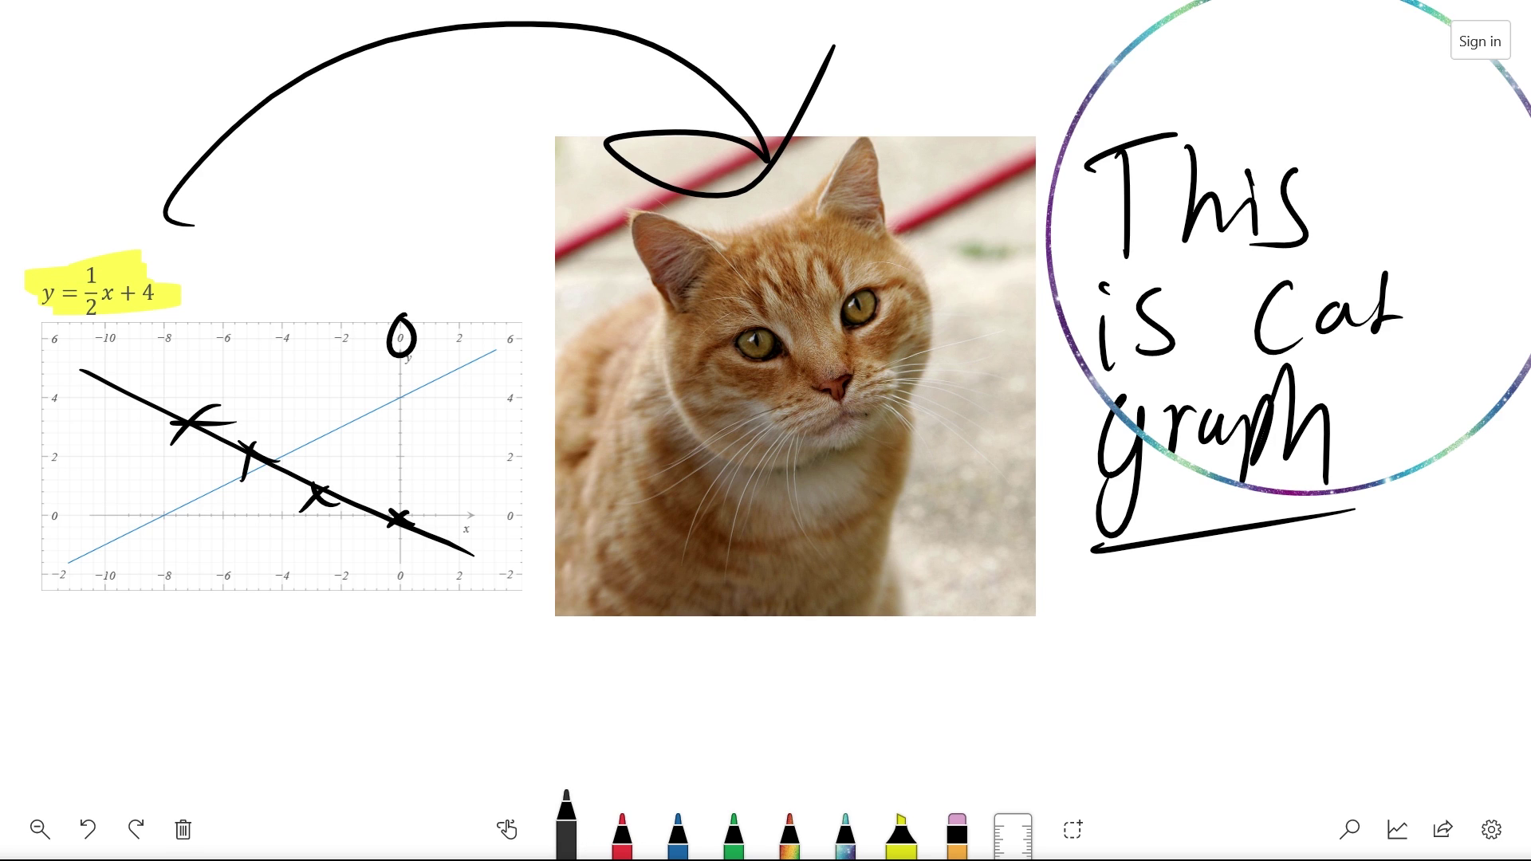
Step: View the whiteboard's sharing options and close them
key(Escape)
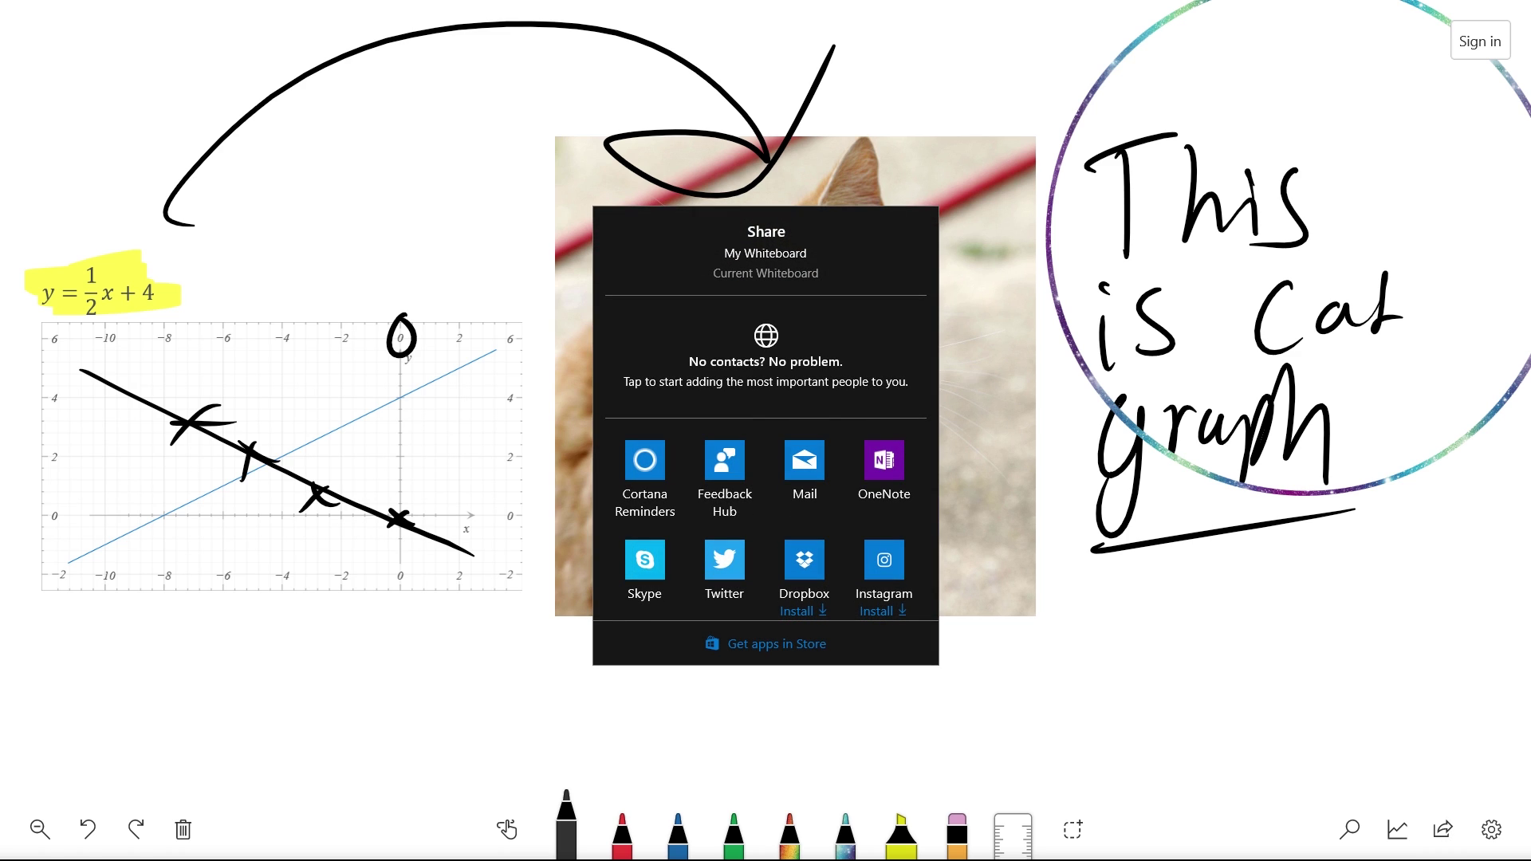
key(Escape)
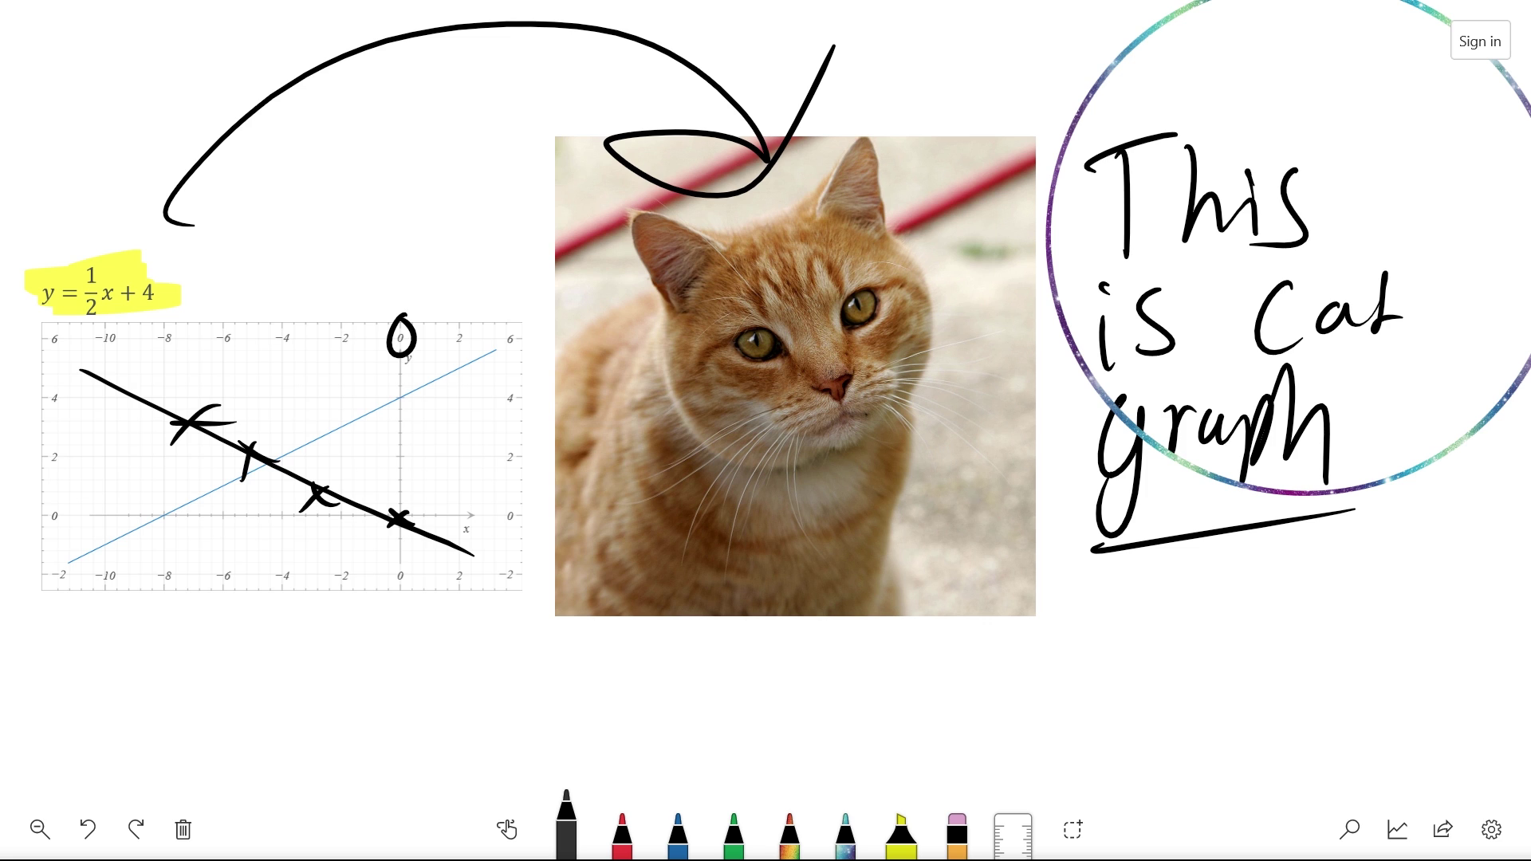
Step: Draw a black smiley face in the empty area far right of the circled note and loose scribbles above the note
scroll(766, 399, right, 8)
scroll(766, 399, up, 4)
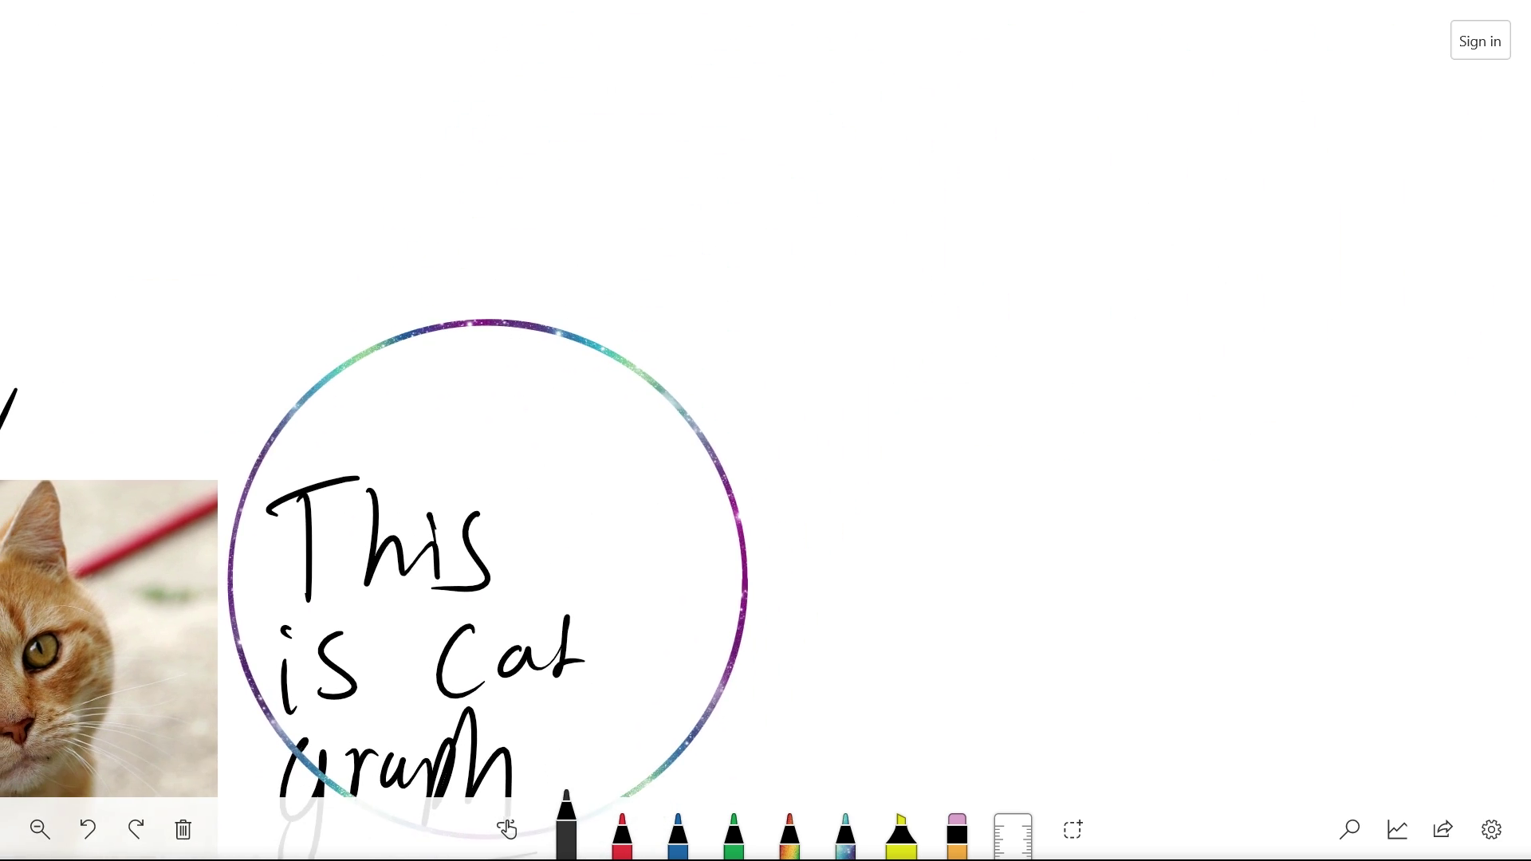
drag(1354, 118, 1359, 199)
mouse_move(233, 128)
mouse_down()
mouse_move(272, 171)
mouse_move(386, 116)
mouse_up()
drag(1441, 125, 1457, 205)
mouse_move(1327, 239)
mouse_down()
mouse_move(1474, 237)
mouse_move(1467, 212)
mouse_up()
drag(332, 262, 485, 230)
drag(446, 302, 442, 305)
Step: Handwrite the sums 1+2 and 3+3 on separate lines below the smiley face
drag(1319, 423, 1338, 500)
mouse_move(1388, 441)
mouse_down()
mouse_move(1393, 505)
mouse_move(1466, 433)
mouse_move(1520, 518)
mouse_up()
mouse_move(1274, 586)
mouse_down()
mouse_move(1337, 655)
mouse_move(1272, 672)
mouse_up()
mouse_move(1410, 586)
mouse_down()
mouse_move(1392, 656)
mouse_move(1442, 596)
mouse_up()
mouse_move(1428, 590)
mouse_down()
mouse_move(1484, 630)
mouse_move(1402, 694)
mouse_up()
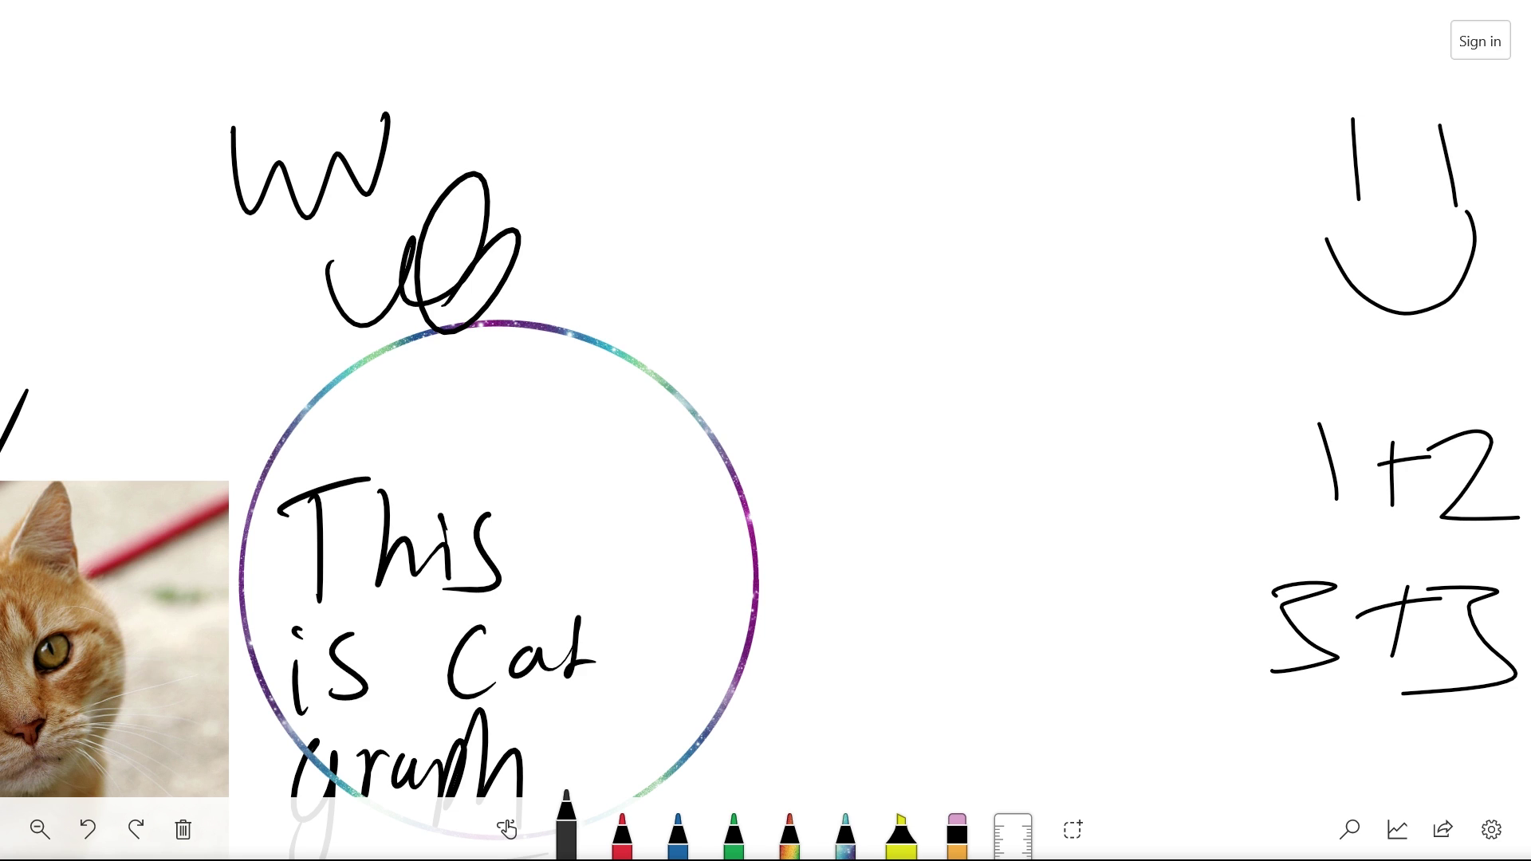
Step: Handwrite the equation y=x in black ink beside the scribbles above the circled note
drag(559, 78, 599, 132)
drag(625, 65, 580, 209)
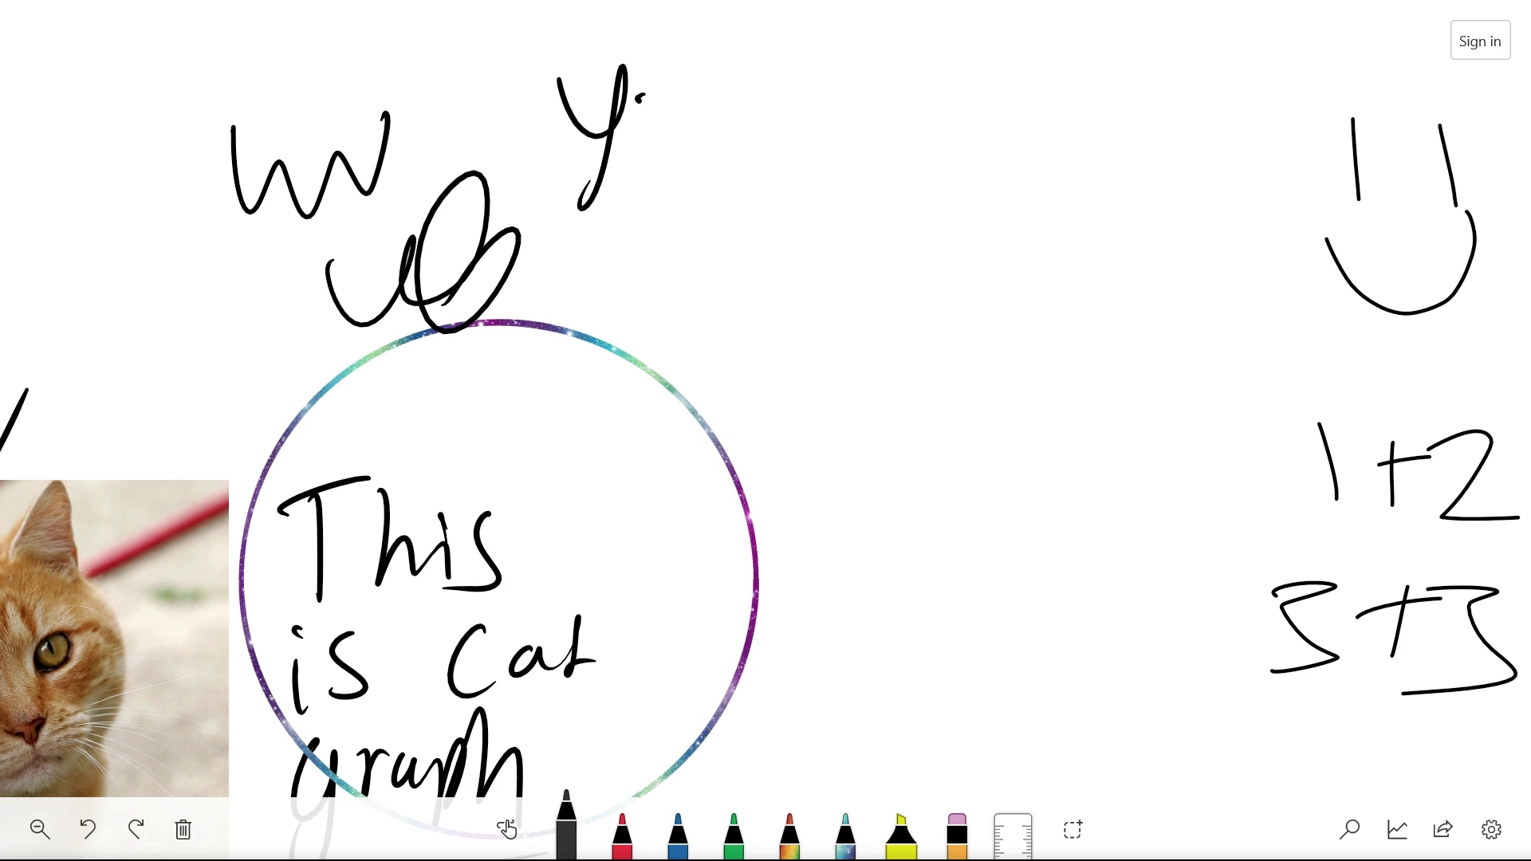
drag(636, 95, 678, 99)
drag(650, 126, 703, 114)
mouse_move(727, 59)
mouse_down()
mouse_move(786, 102)
mouse_move(727, 129)
mouse_up()
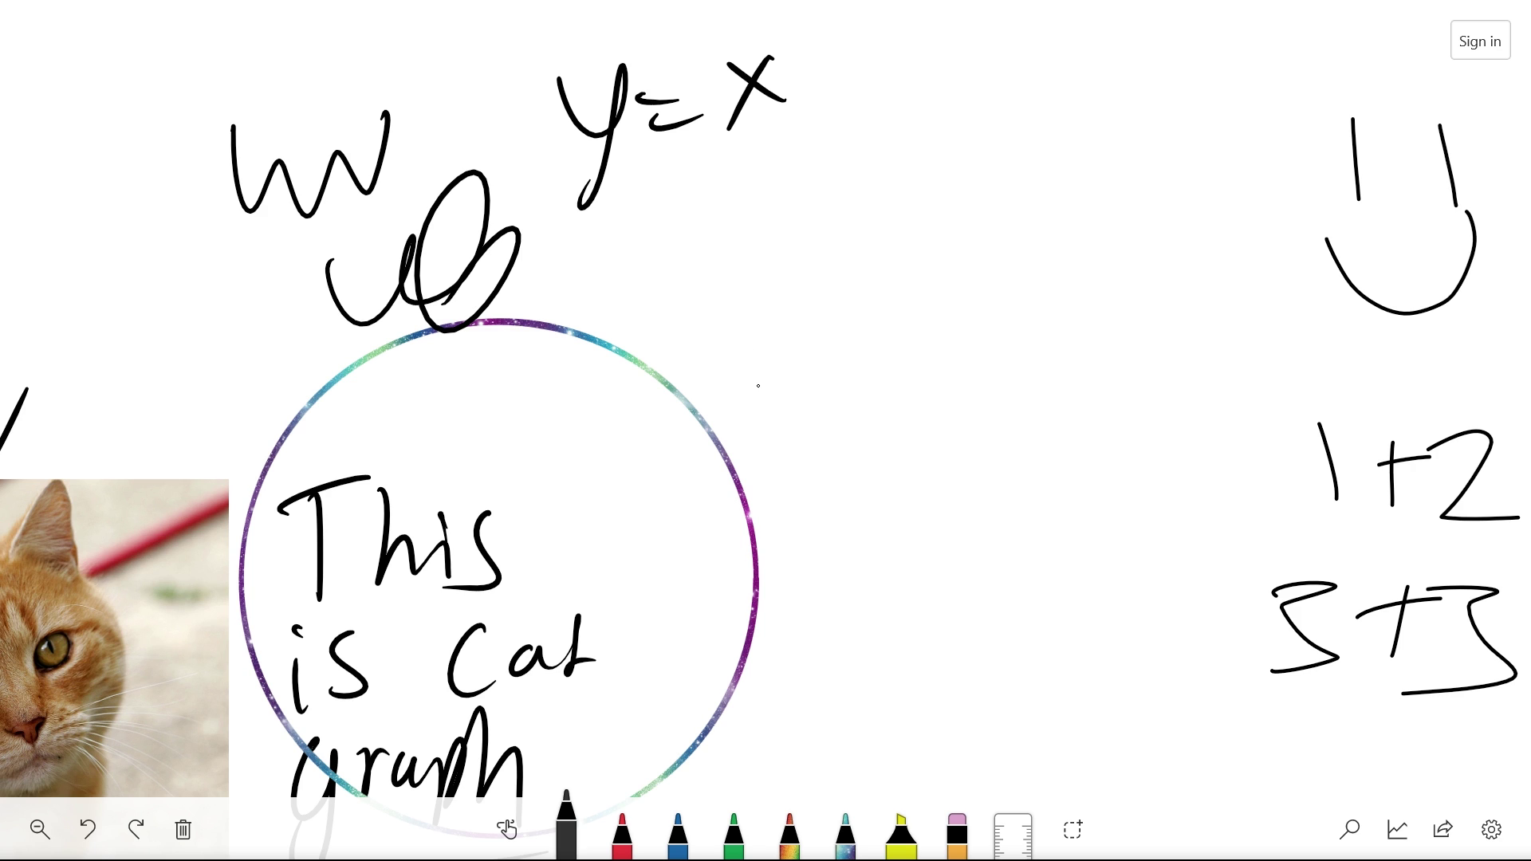
Step: Draw a black ellipse below the y=x equation and handwrite "word" inside it
mouse_move(724, 343)
mouse_down()
mouse_move(810, 280)
mouse_move(721, 327)
mouse_up()
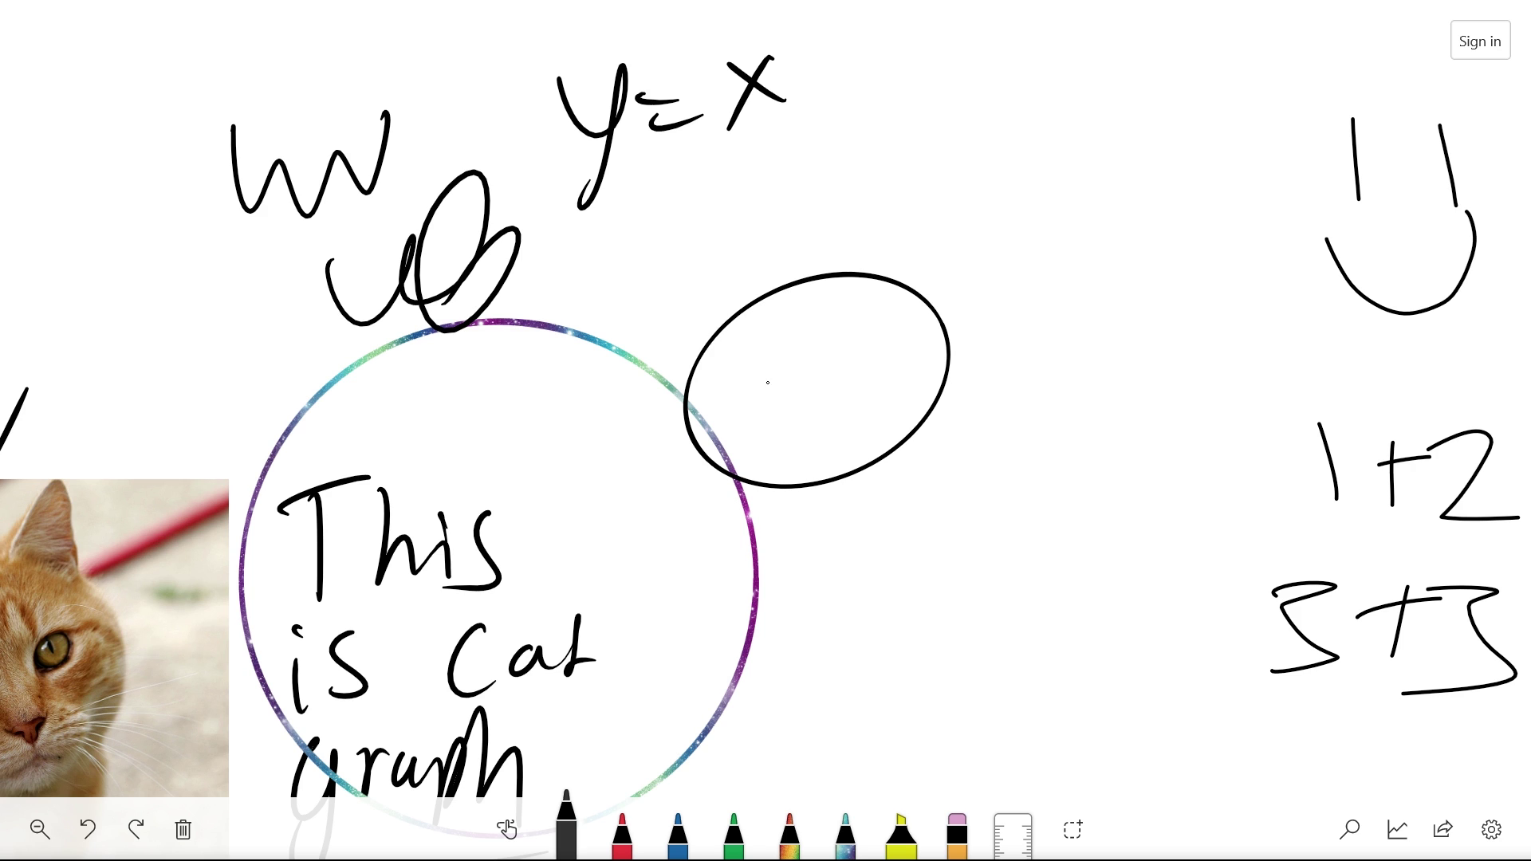
drag(740, 381, 815, 375)
mouse_move(847, 381)
mouse_down()
mouse_move(863, 353)
mouse_move(901, 363)
mouse_up()
Step: Draw mind-map branches radiating from the "word" ellipse, including a longer bent one toward the smiley face
mouse_move(616, 176)
mouse_down()
mouse_move(726, 287)
mouse_move(824, 108)
mouse_up()
drag(905, 451, 1011, 517)
drag(790, 522, 758, 614)
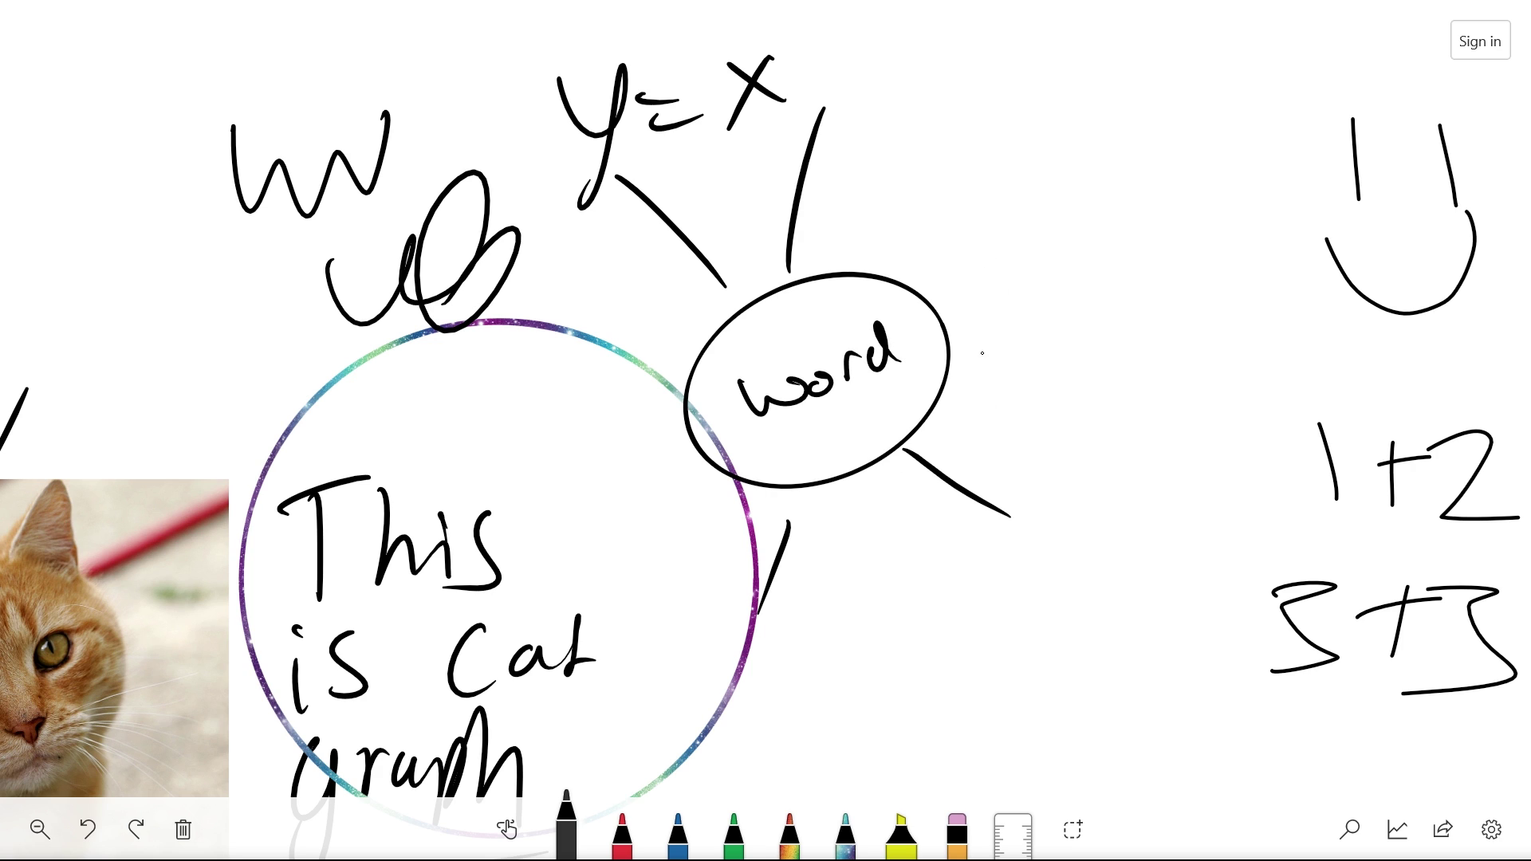
drag(973, 315, 1113, 207)
drag(941, 391, 1067, 367)
mouse_move(877, 272)
mouse_down()
mouse_move(929, 179)
mouse_move(1221, 107)
mouse_up()
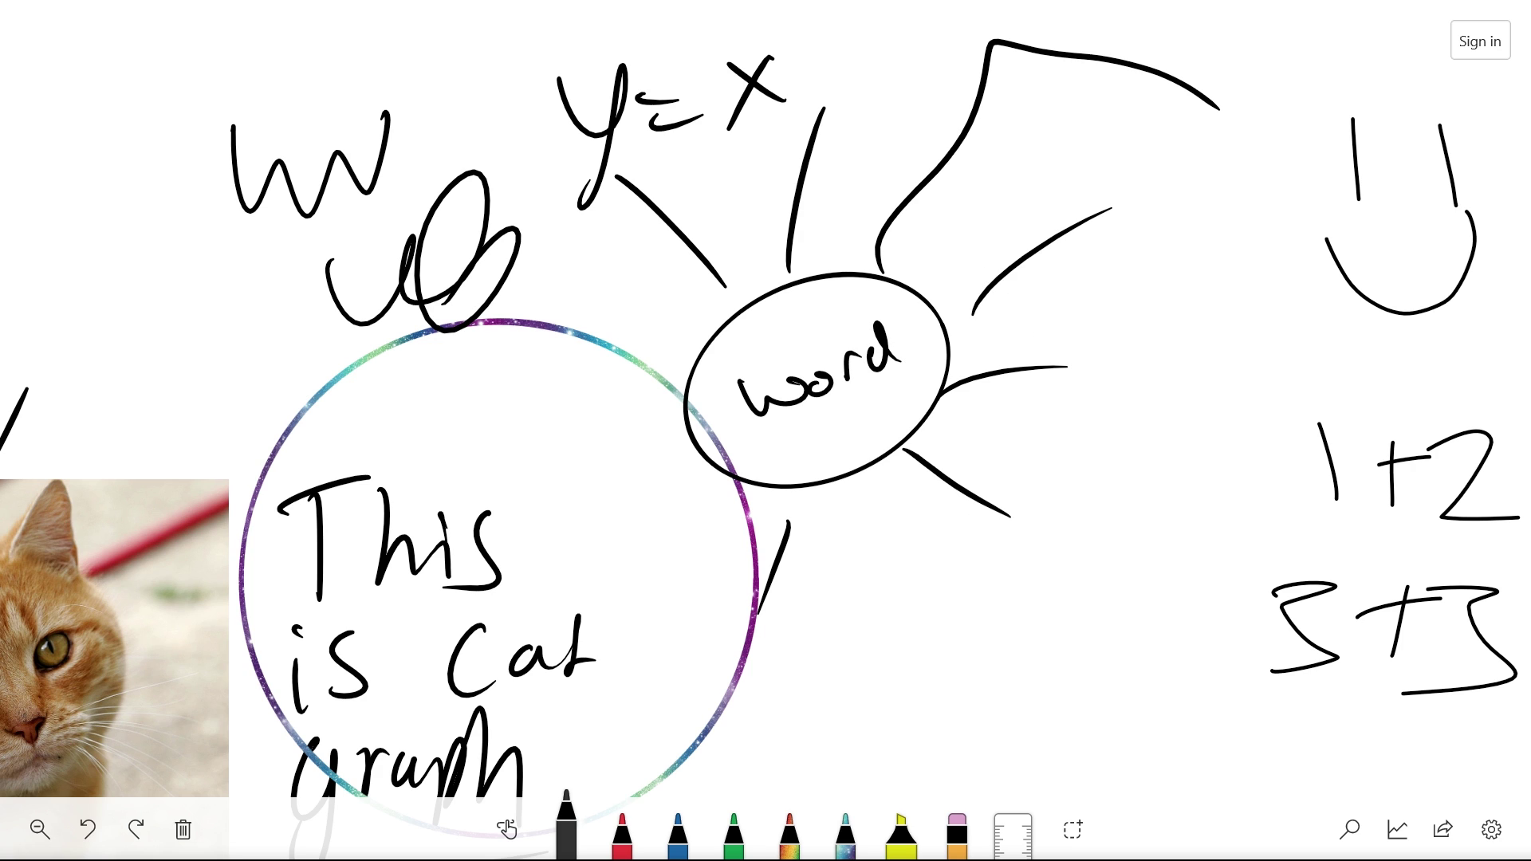